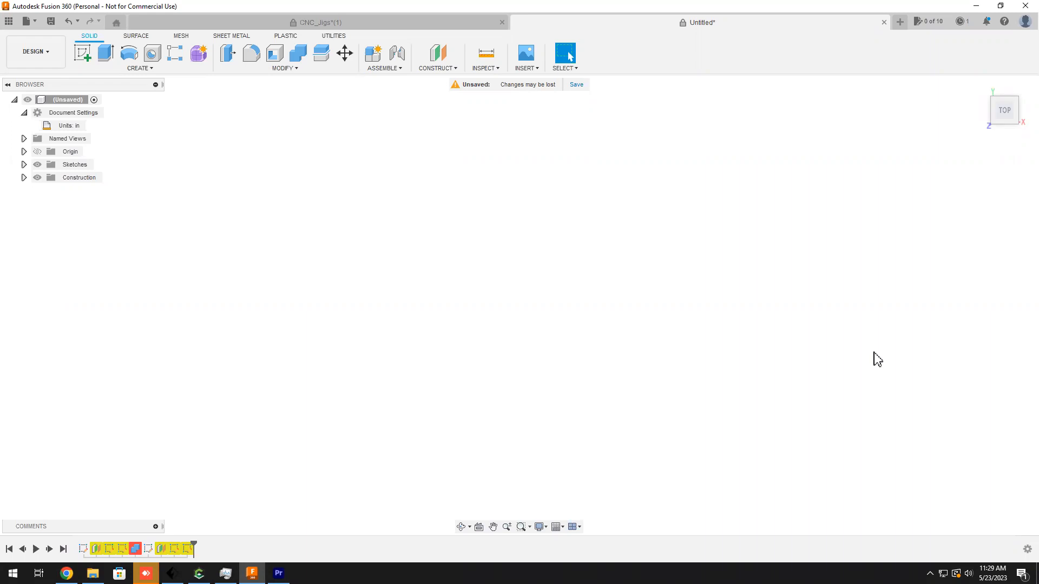
Sketch a six-sided circumscribed polygon centred on the origin of the horizontal XY plane, with a 0.5 in radius.
{"action": "left_click", "coordinate": [83, 54]}
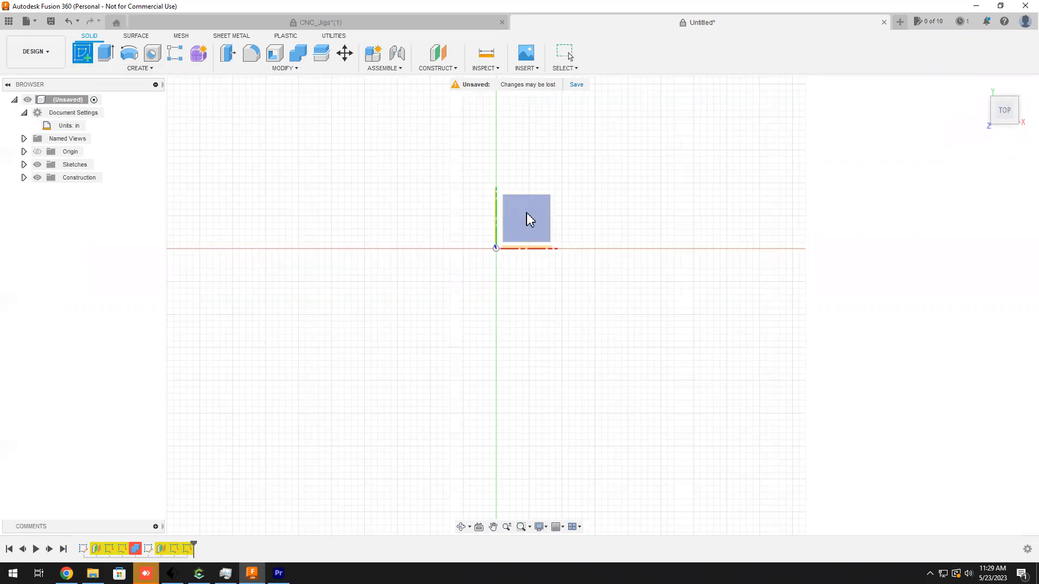
{"action": "left_click", "coordinate": [528, 215]}
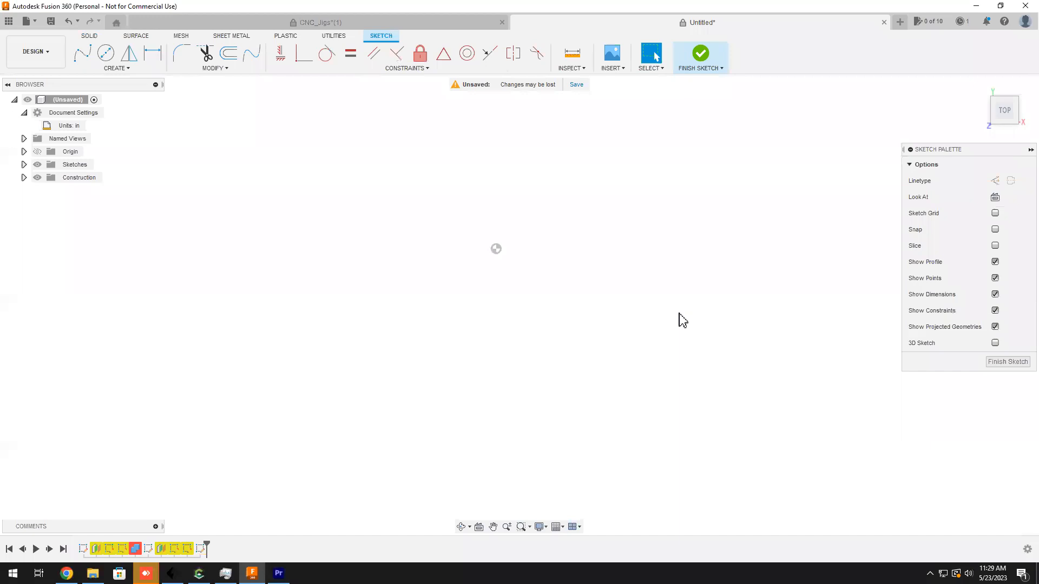
{"action": "left_click", "coordinate": [127, 69]}
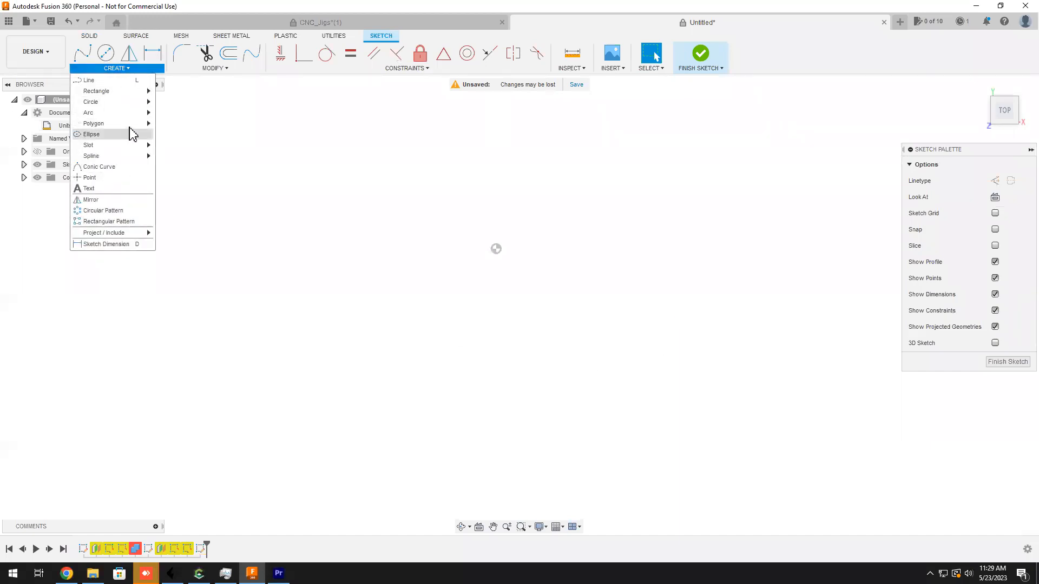
{"action": "mouse_move", "coordinate": [136, 124]}
{"action": "left_click", "coordinate": [190, 128]}
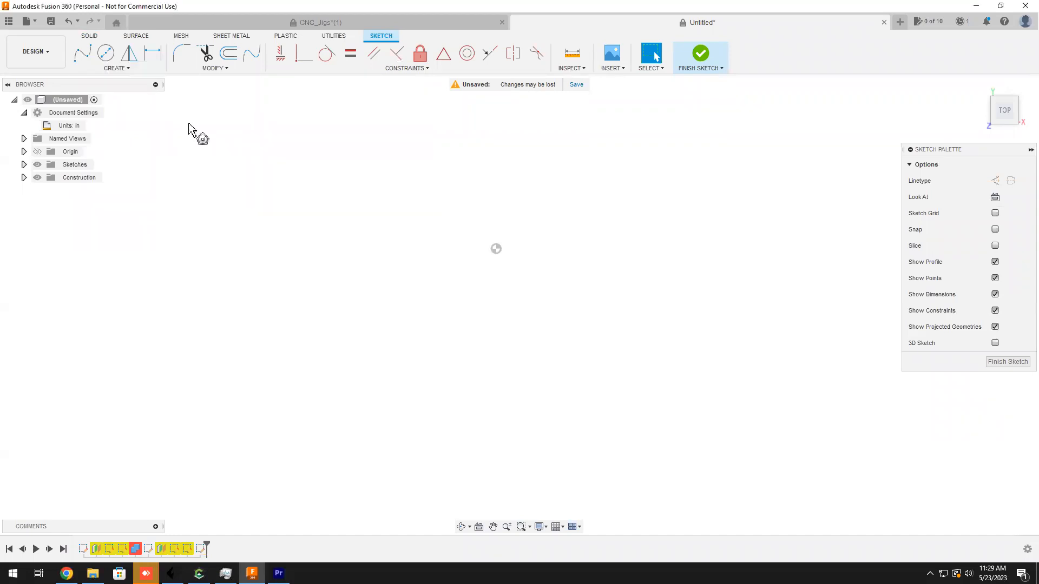
{"action": "left_click", "coordinate": [497, 249]}
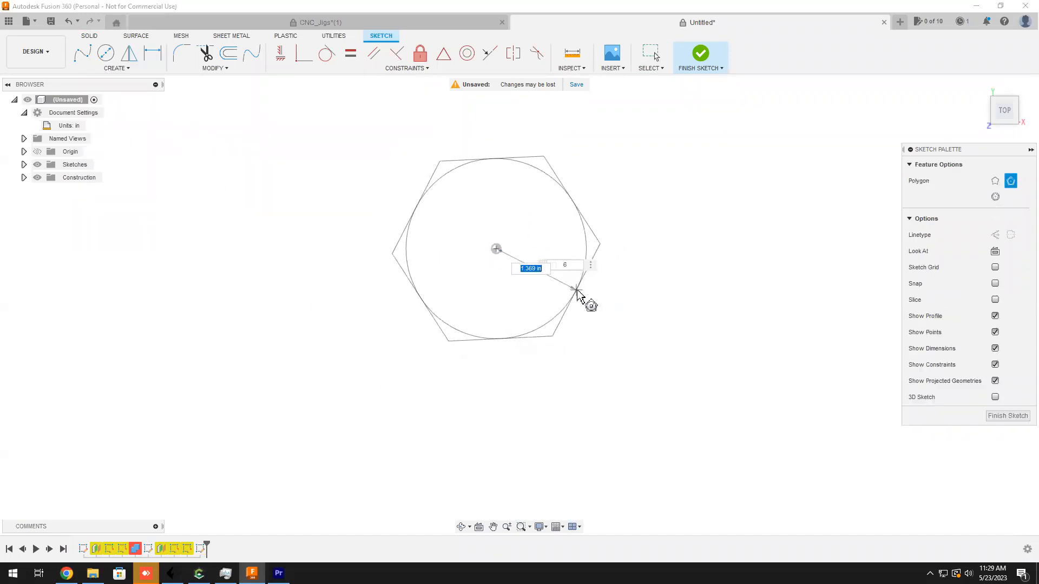
{"action": "key", "text": "BackSpace"}
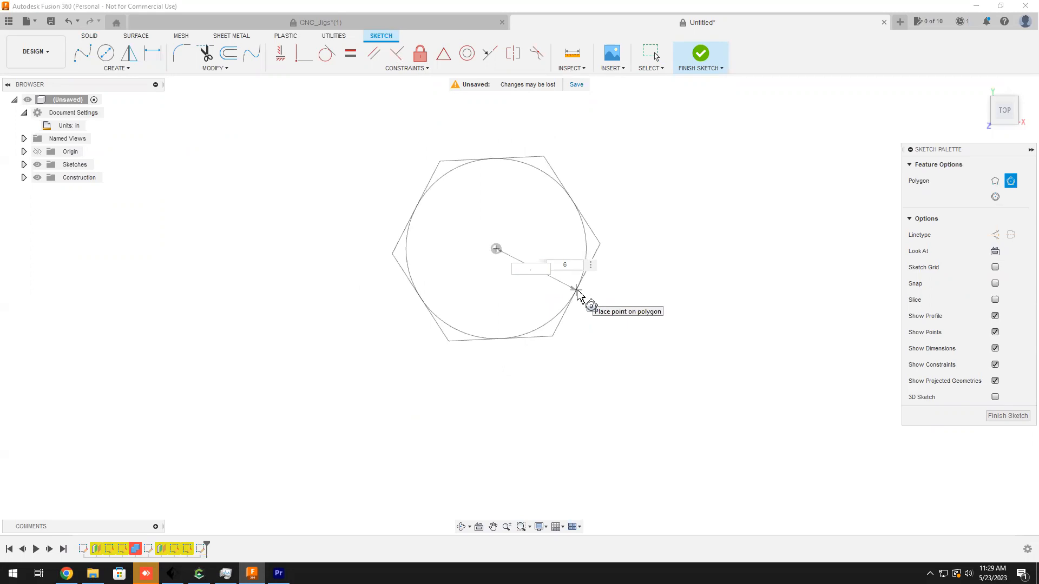
{"action": "key", "text": "Tab"}
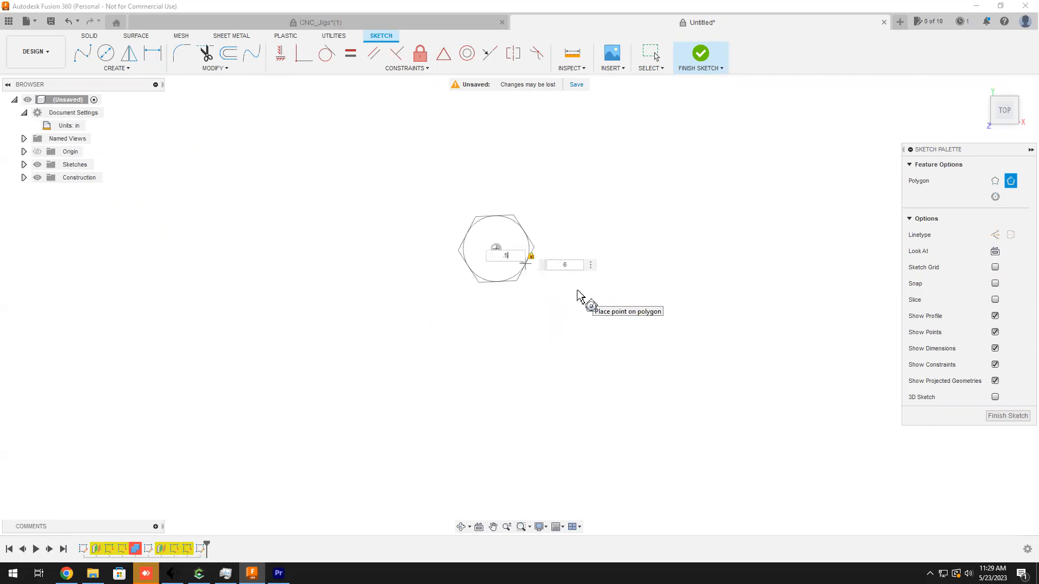
{"action": "key", "text": "Return"}
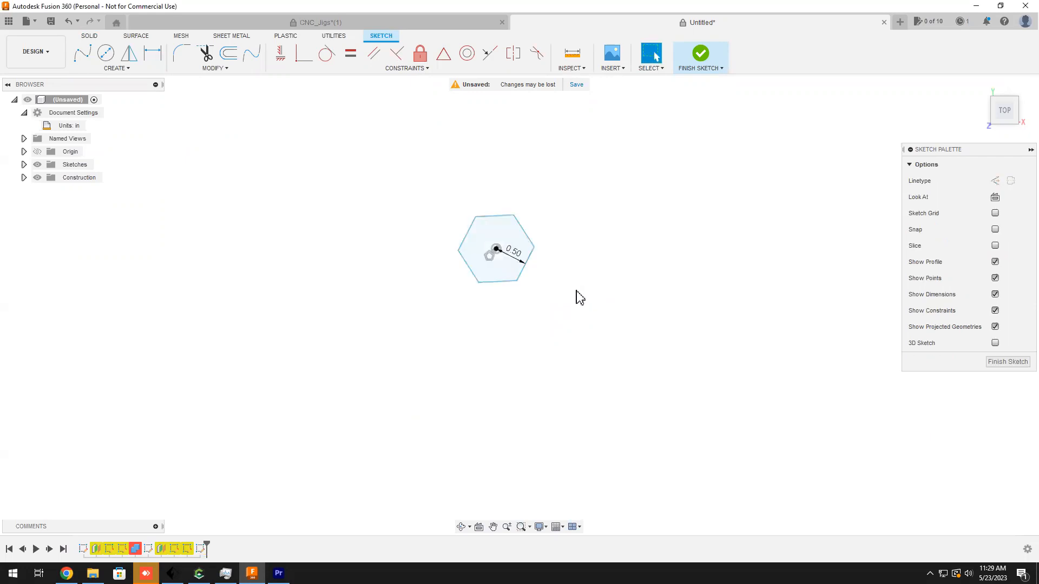
Add a 0.5 in diameter circle at the hexagon's centre and finish the sketch.
{"action": "left_click", "coordinate": [105, 53]}
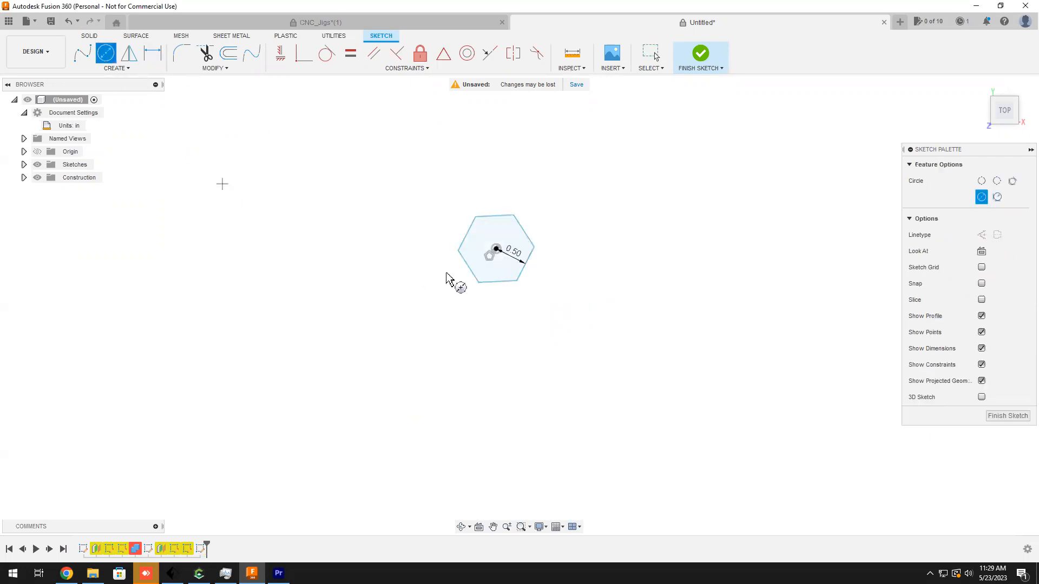
{"action": "left_click", "coordinate": [497, 249]}
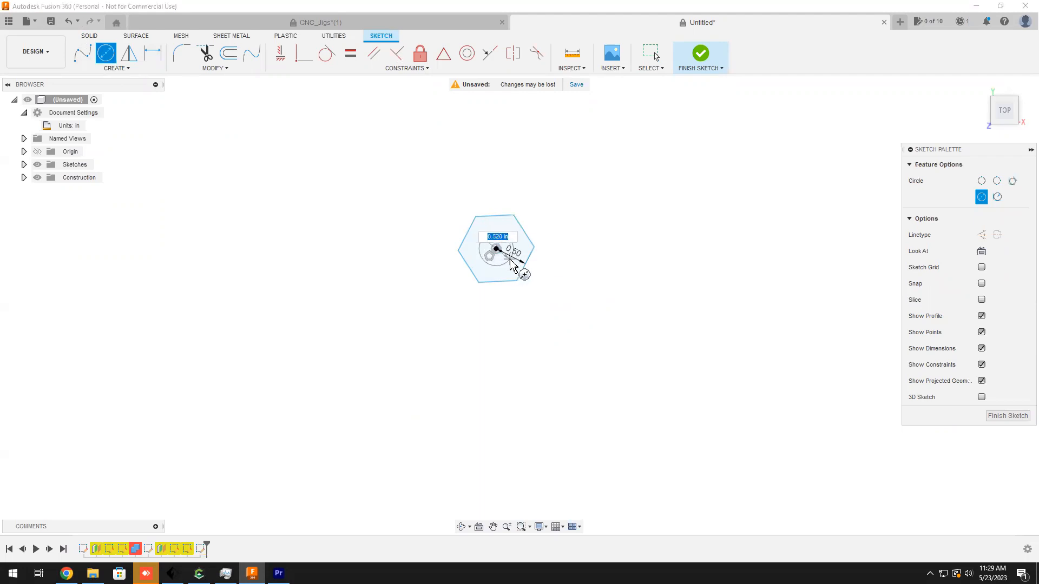
{"action": "key", "text": "BackSpace"}
{"action": "type", "text": ".5"}
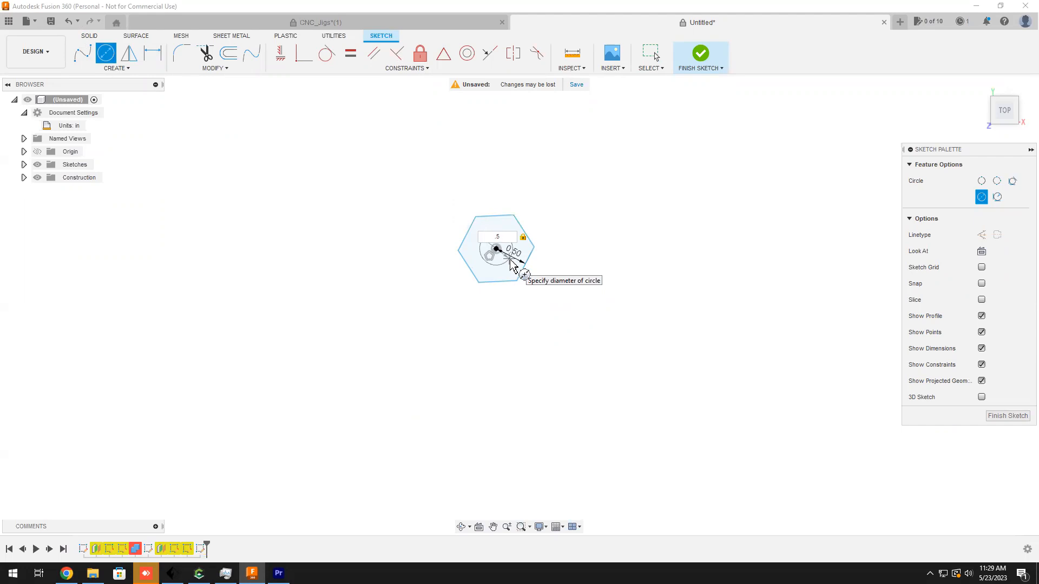
{"action": "key", "text": "Return"}
{"action": "key", "text": "Escape"}
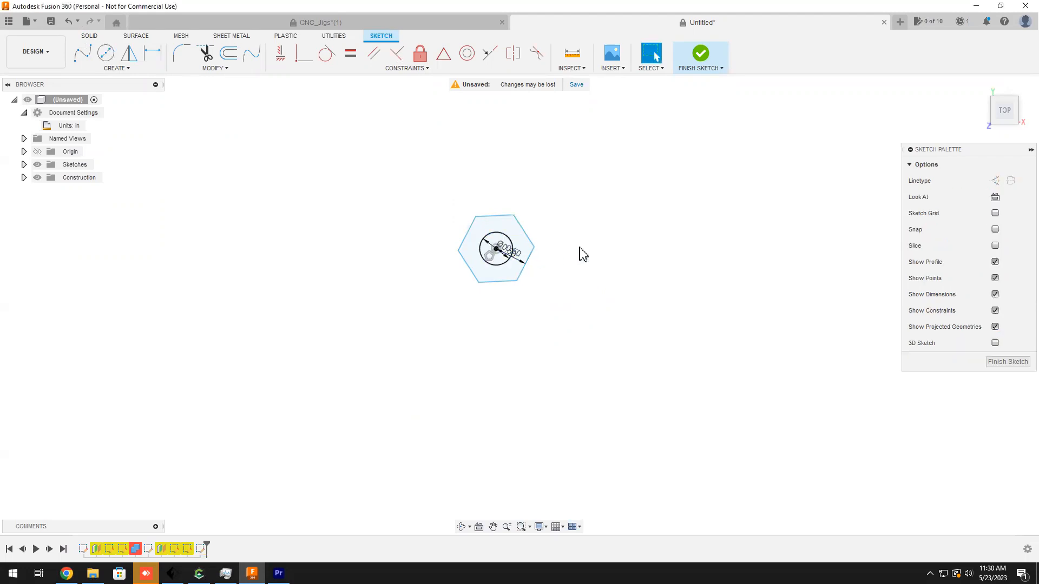
{"action": "left_click", "coordinate": [994, 361]}
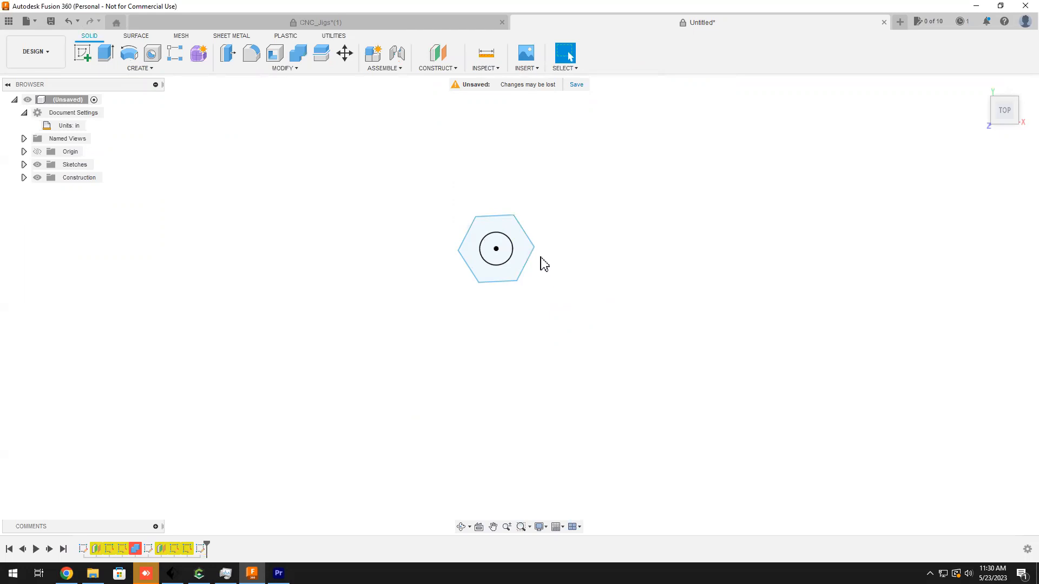
Extrude the hexagonal profile around the circle 0.25 in upward as a new body.
{"action": "left_click", "coordinate": [521, 249]}
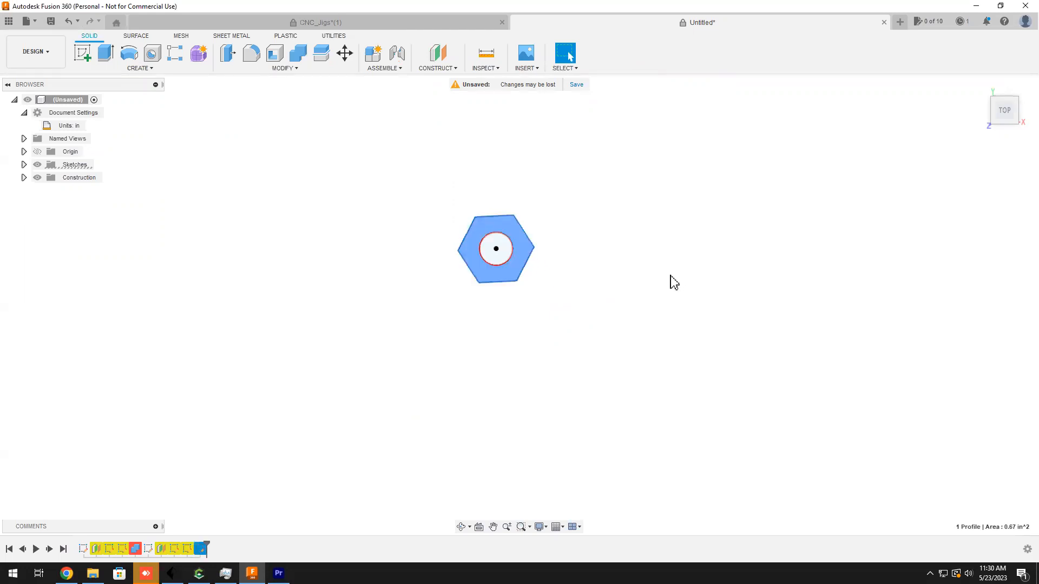
{"action": "middle_click_drag", "start_coordinate": [645, 276], "coordinate": [650, 224], "text": "shift"}
{"action": "key", "text": "e"}
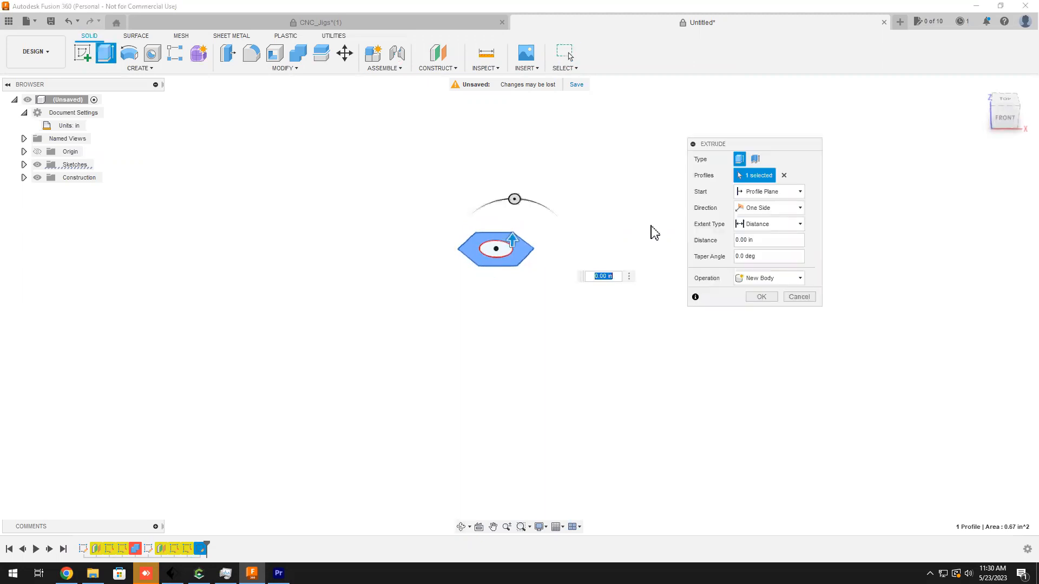
{"action": "type", "text": "25"}
{"action": "key", "text": "Return"}
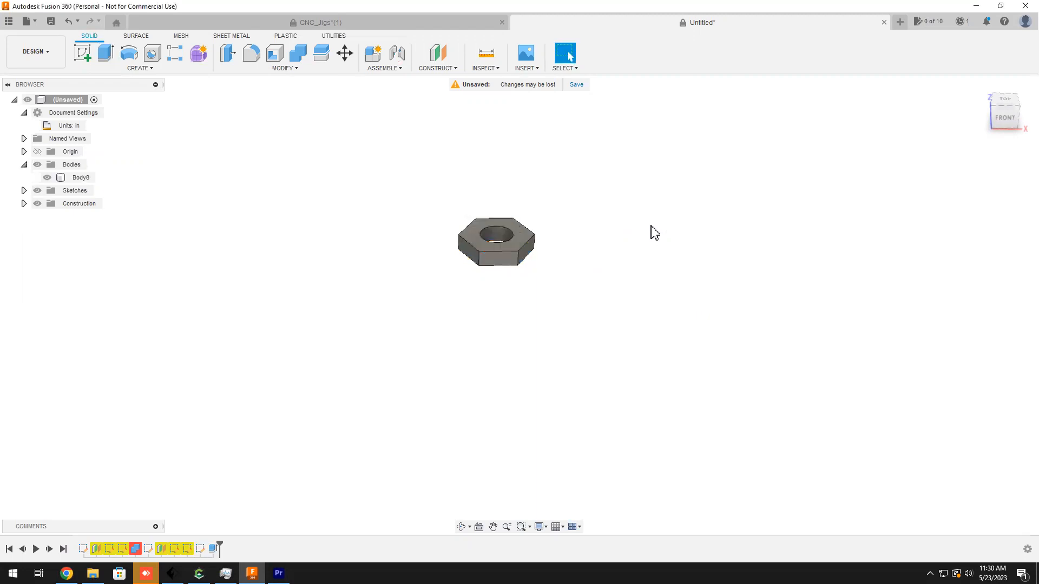
{"action": "left_click_drag", "start_coordinate": [590, 288], "coordinate": [579, 348]}
{"action": "key", "text": "Escape"}
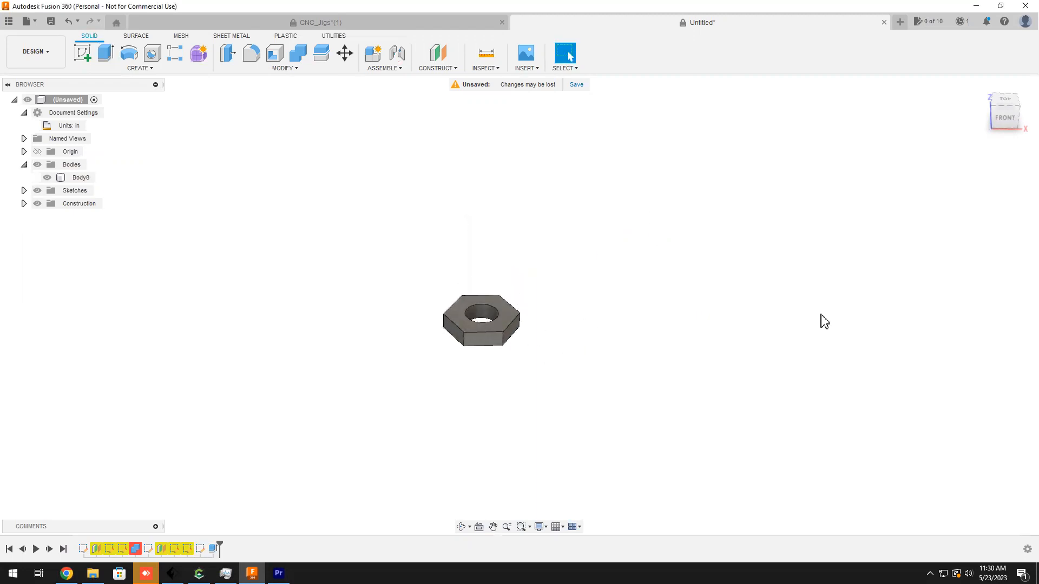
Create an offset construction plane 1 in above the nut's top face.
{"action": "left_click", "coordinate": [438, 69]}
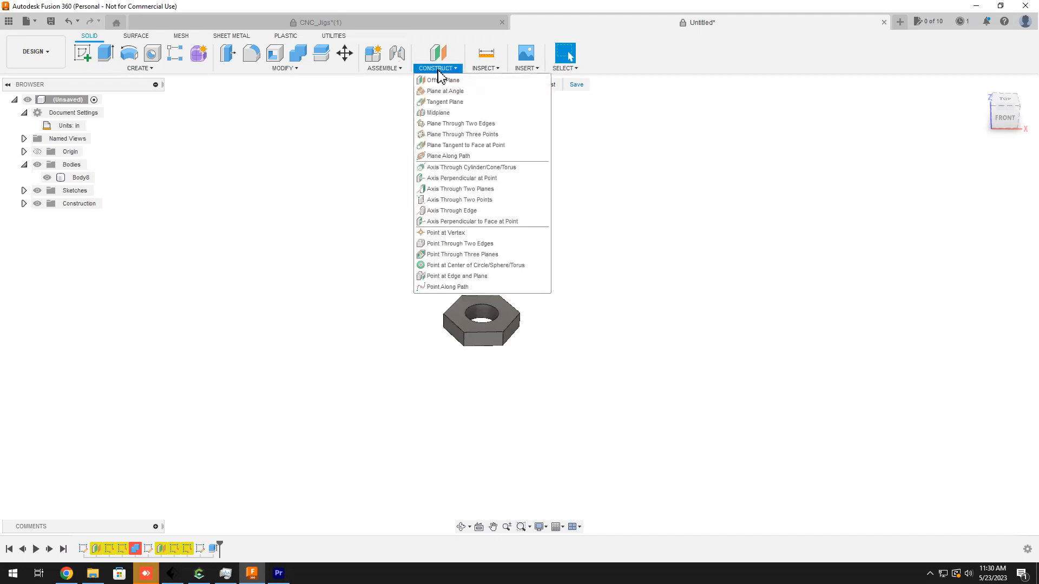
{"action": "key", "text": "Escape"}
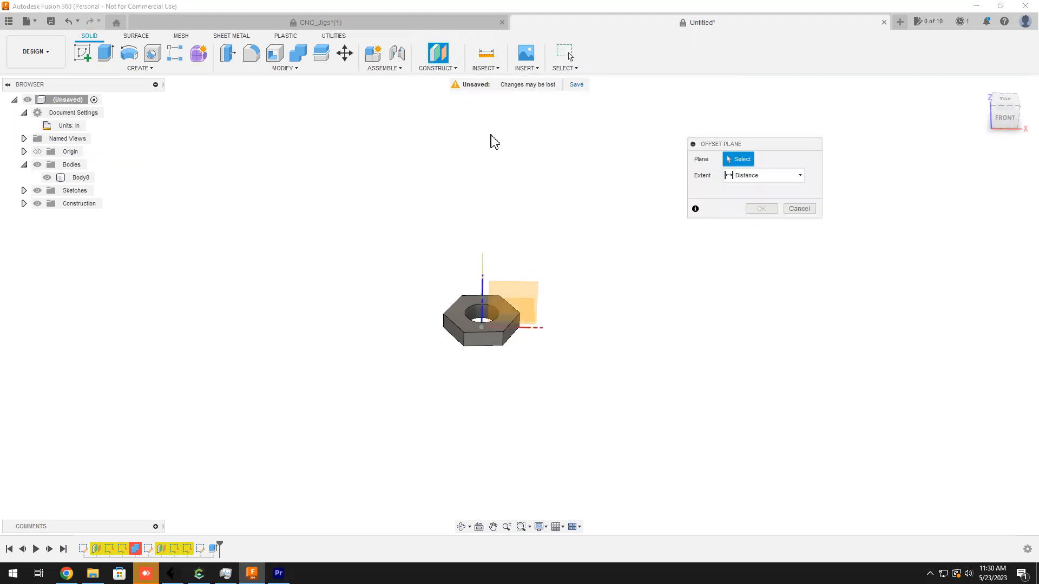
{"action": "left_click", "coordinate": [465, 318]}
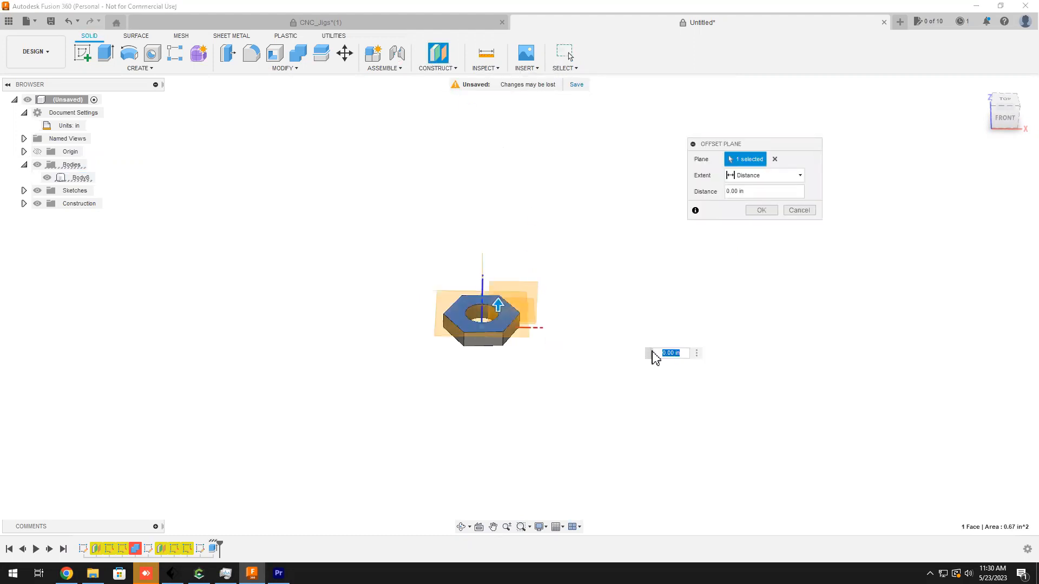
{"action": "type", "text": "0.5"}
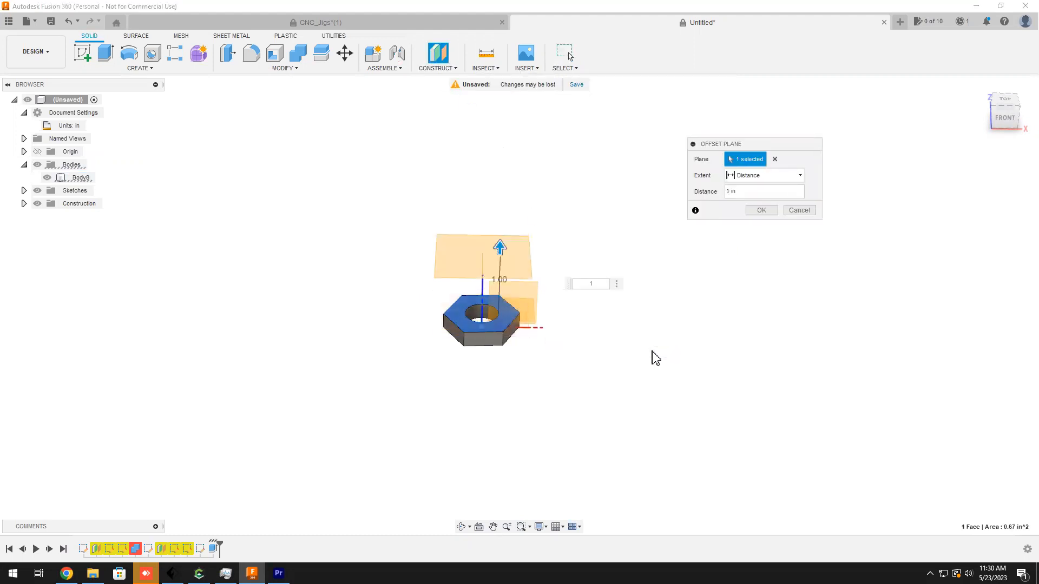
{"action": "key", "text": "Return"}
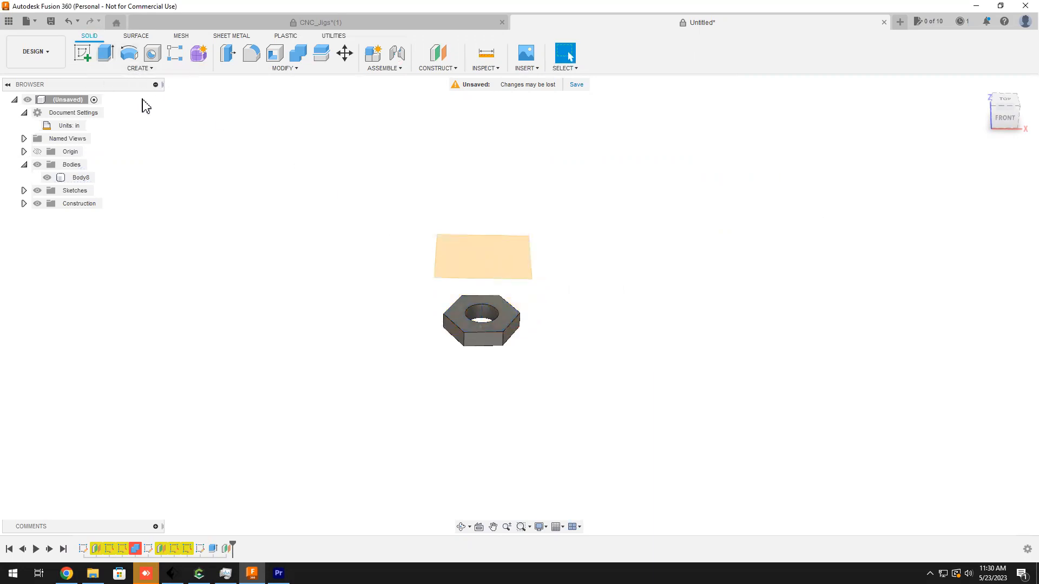
Create a sketch on the offset plane, project the nut's circular hole edge into it, and finish the sketch.
{"action": "left_click", "coordinate": [84, 53]}
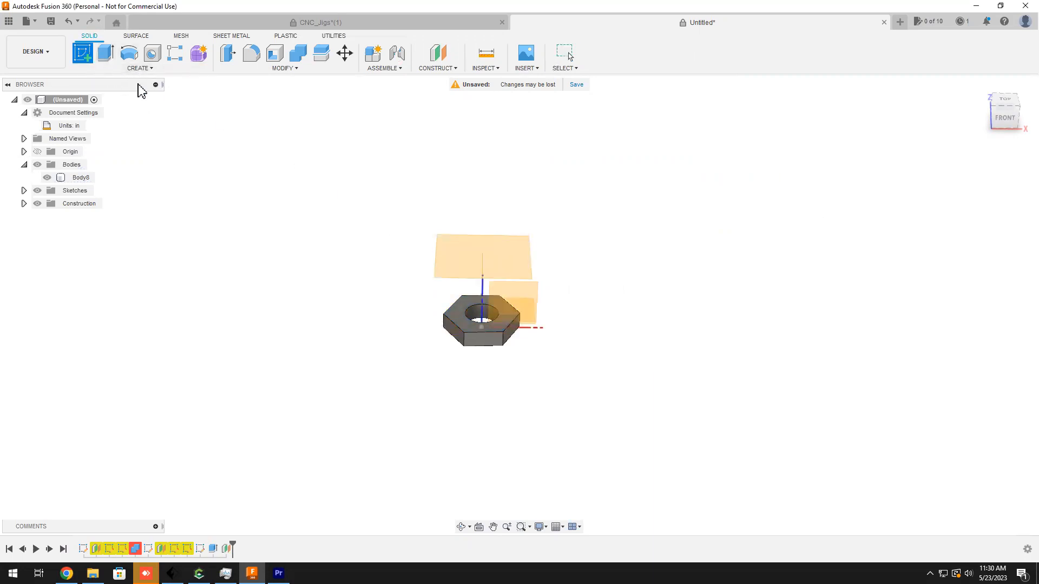
{"action": "left_click", "coordinate": [521, 246]}
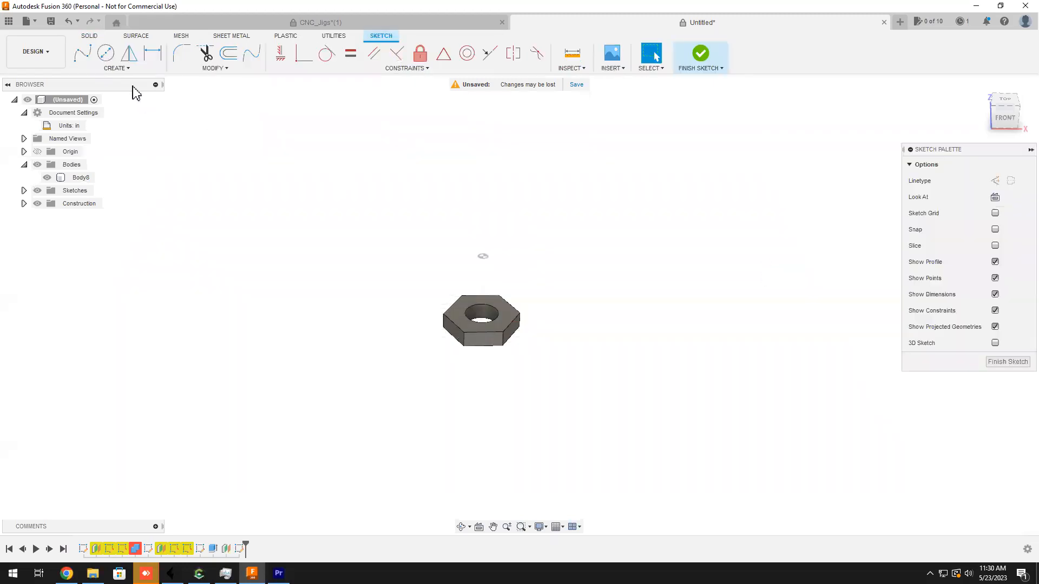
{"action": "left_click", "coordinate": [124, 70]}
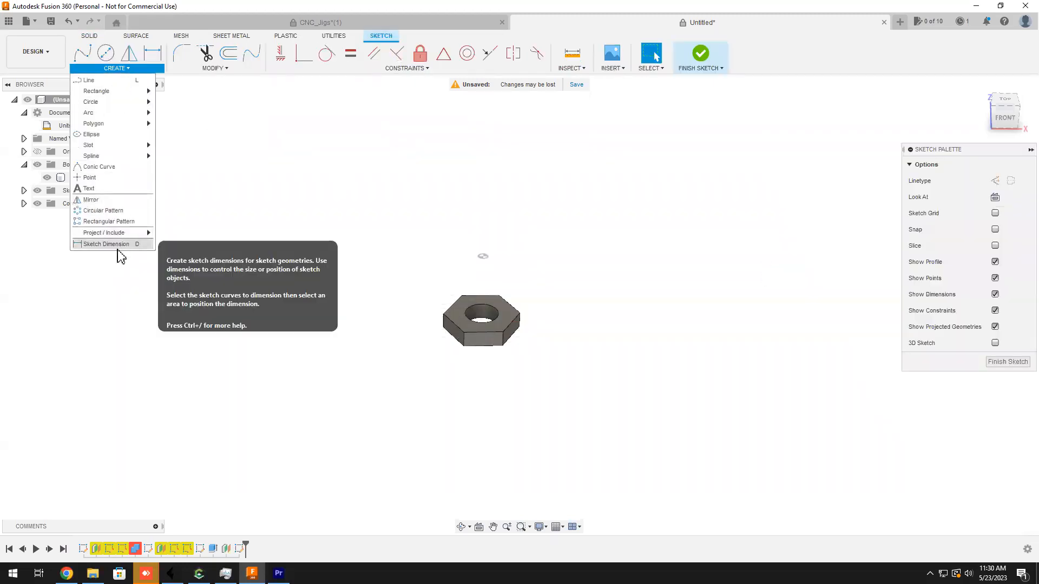
{"action": "mouse_move", "coordinate": [114, 235]}
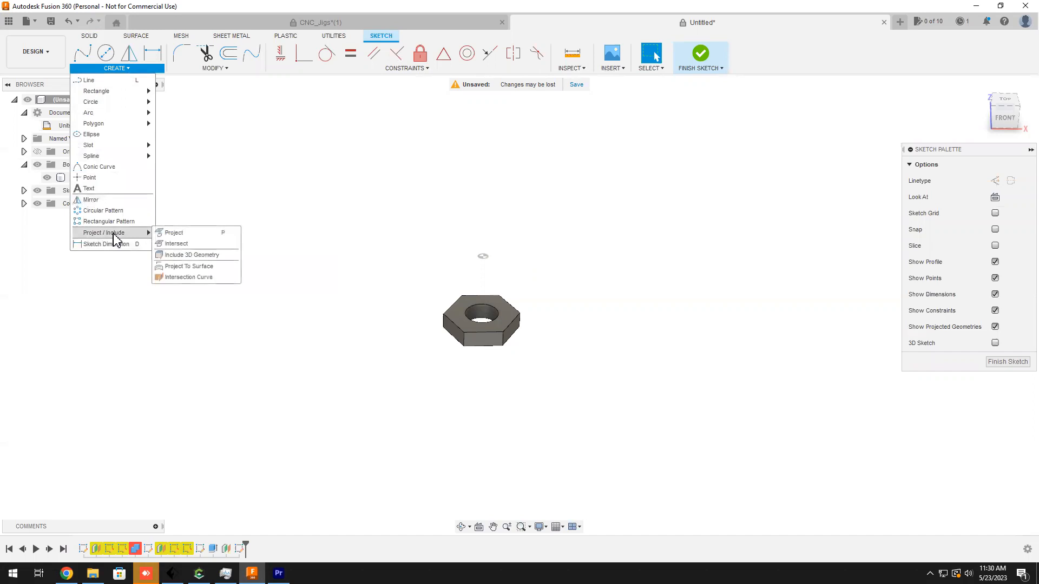
{"action": "left_click", "coordinate": [174, 233]}
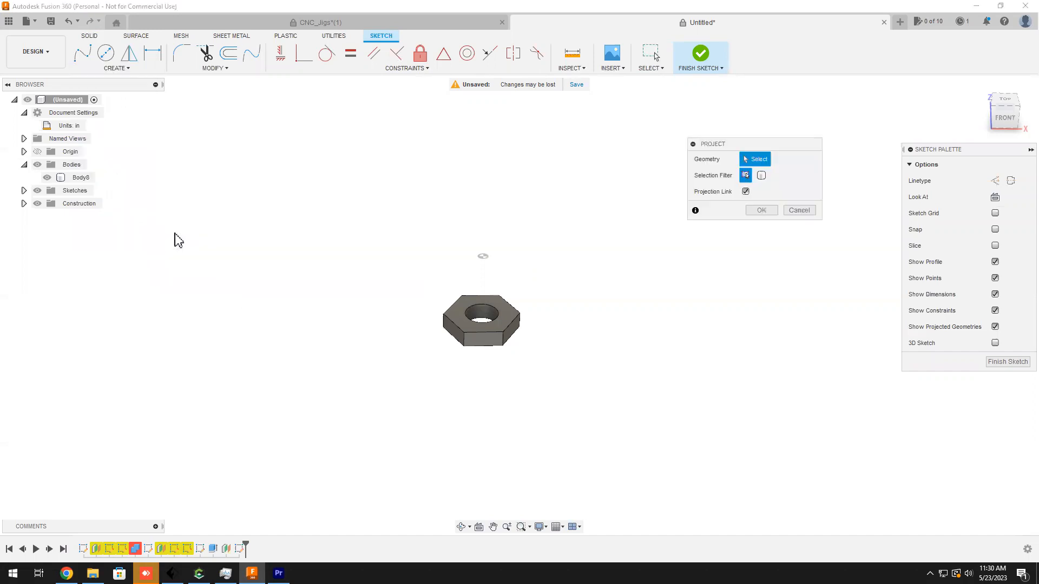
{"action": "left_click", "coordinate": [499, 323]}
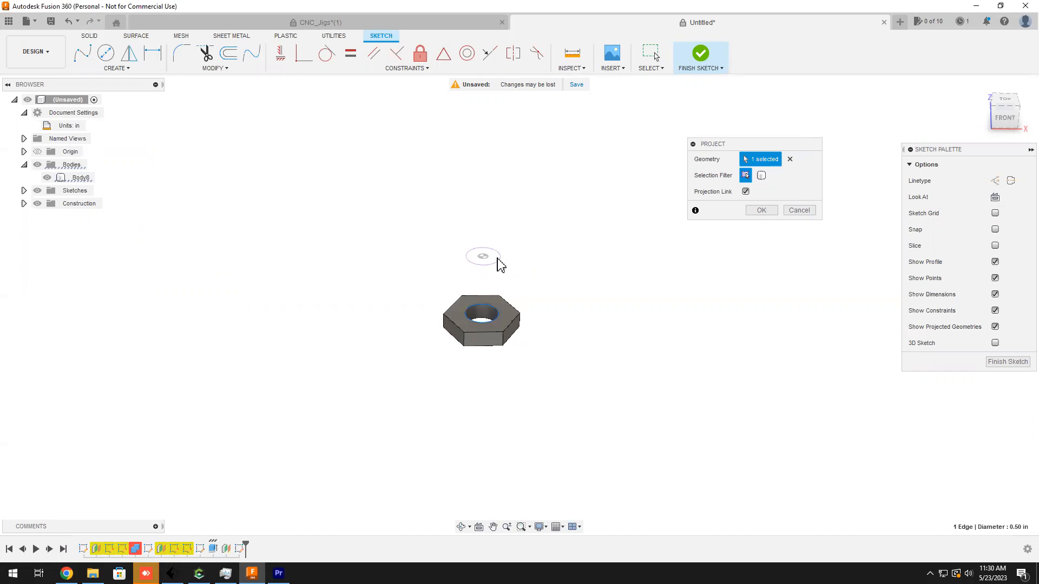
{"action": "left_click", "coordinate": [763, 210]}
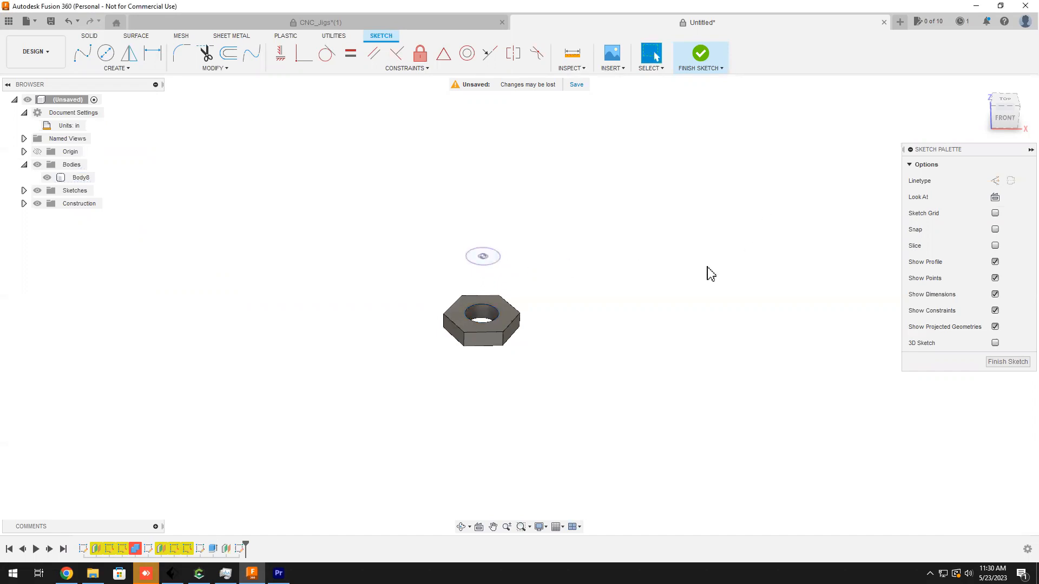
{"action": "left_click", "coordinate": [1008, 362]}
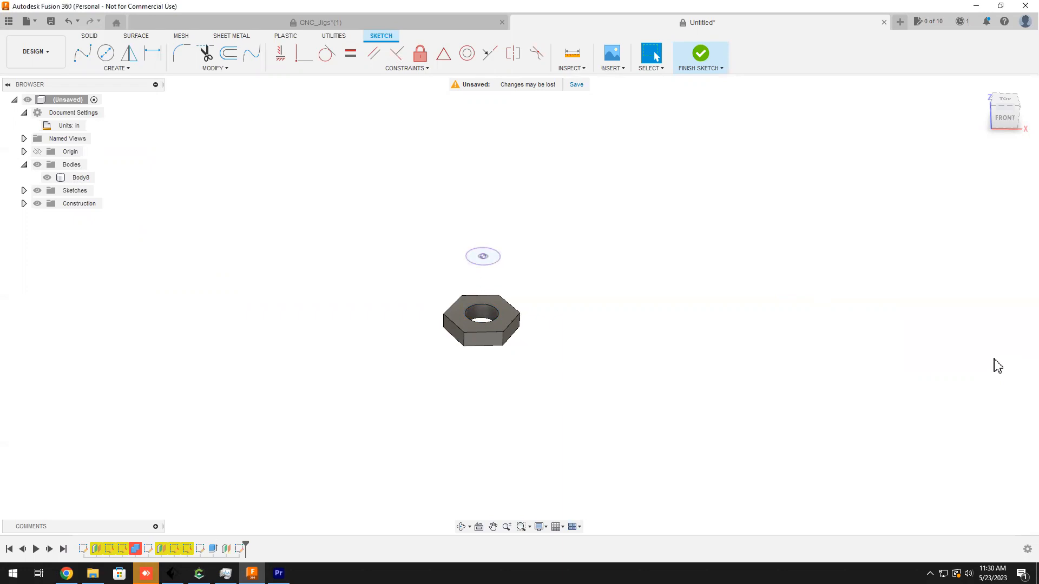
Extrude the projected circle 1 in upward as a new body.
{"action": "left_click", "coordinate": [490, 259]}
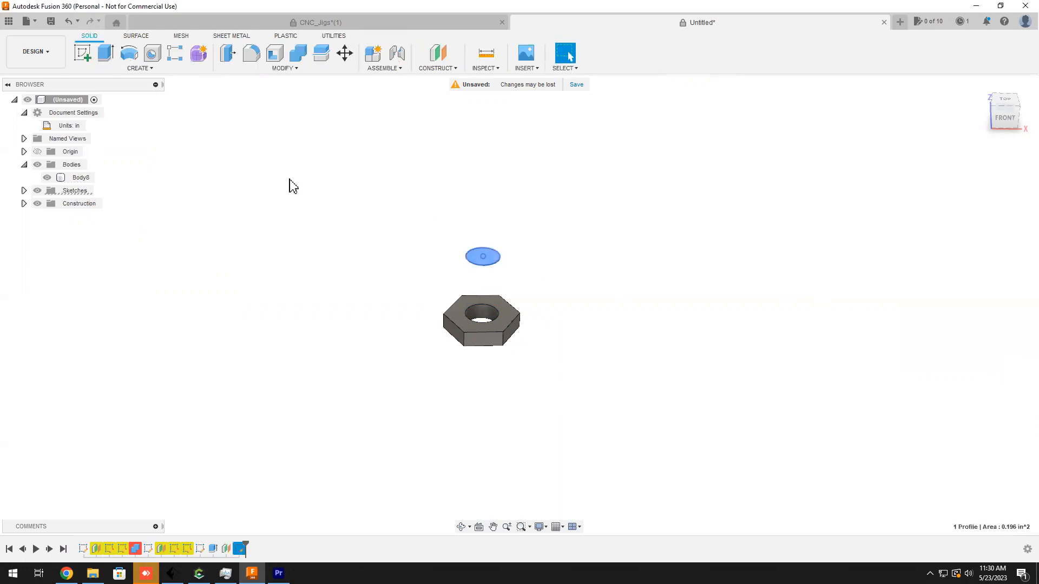
{"action": "left_click", "coordinate": [106, 53]}
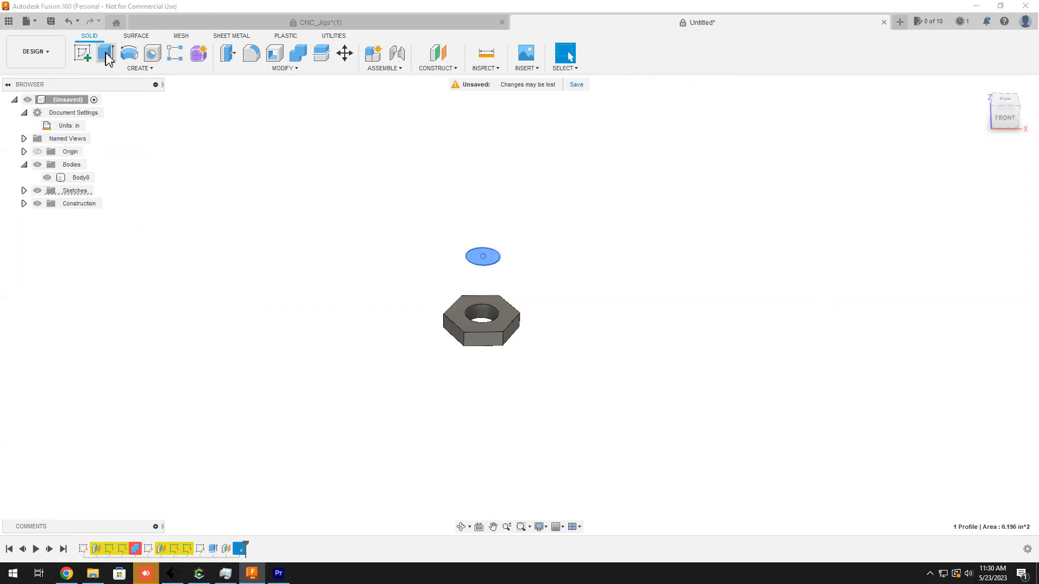
{"action": "type", "text": "1"}
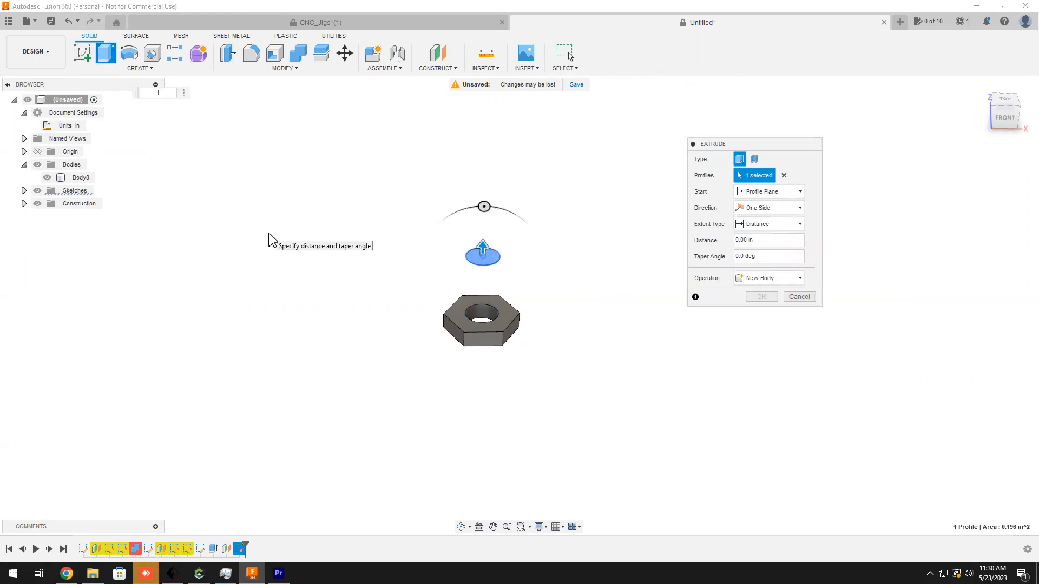
{"action": "key", "text": "Return"}
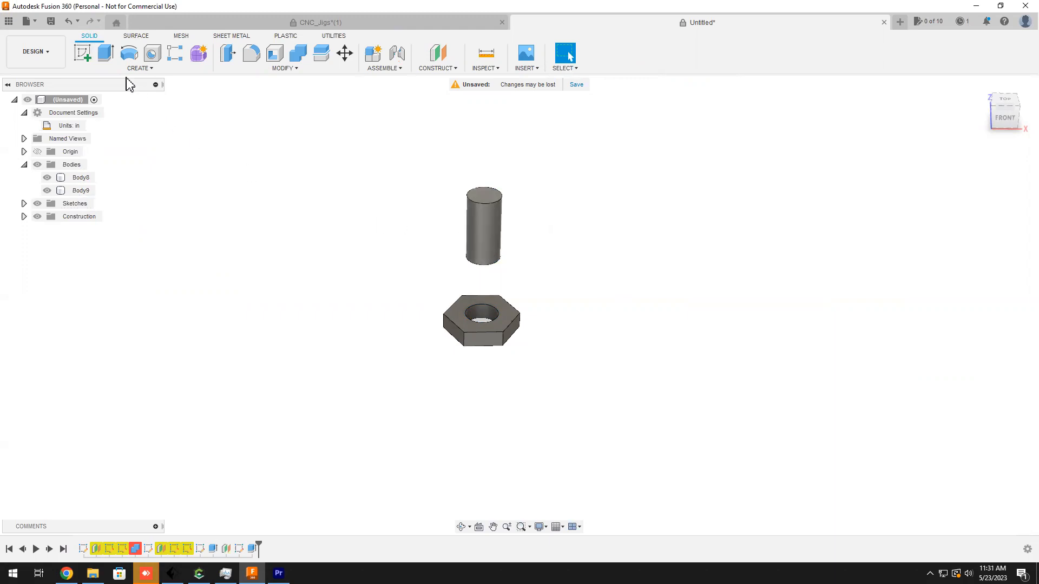
Create a sketch on the cylinder's top face and project the nut's top face outline into it.
{"action": "left_click", "coordinate": [83, 52]}
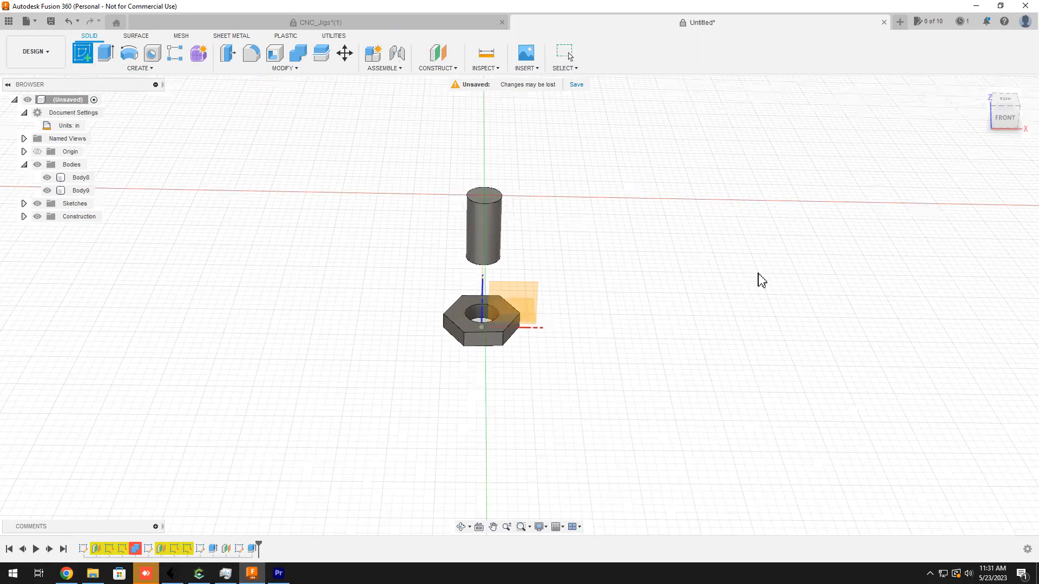
{"action": "left_click", "coordinate": [121, 69]}
{"action": "mouse_move", "coordinate": [123, 235]}
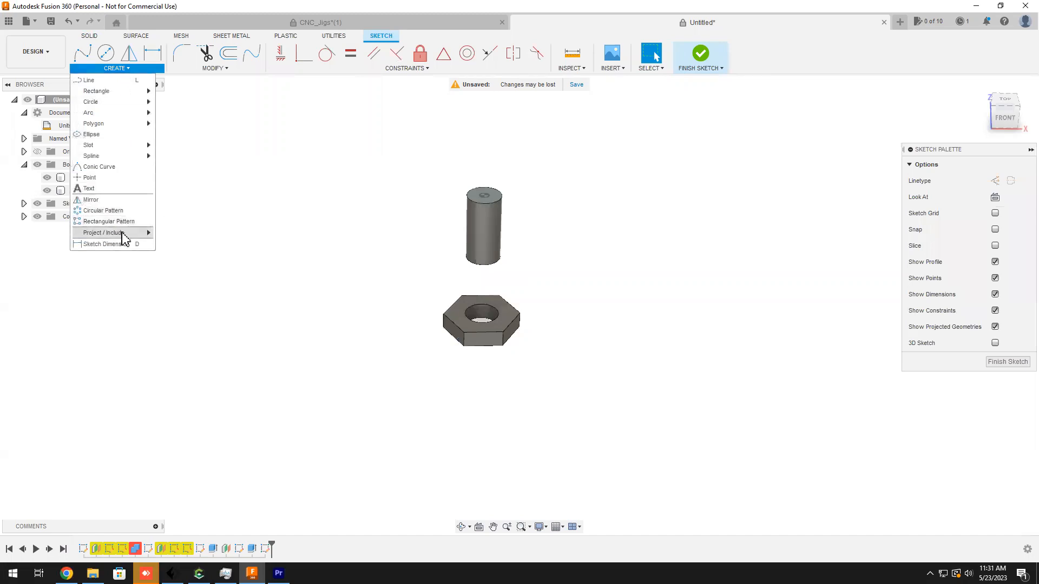
{"action": "left_click", "coordinate": [172, 234]}
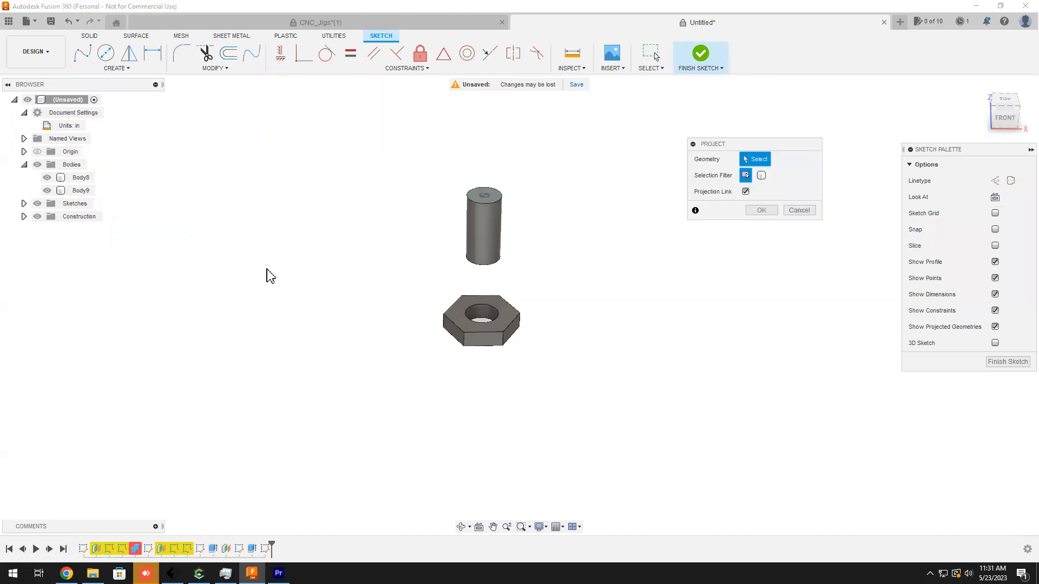
{"action": "left_click", "coordinate": [510, 321]}
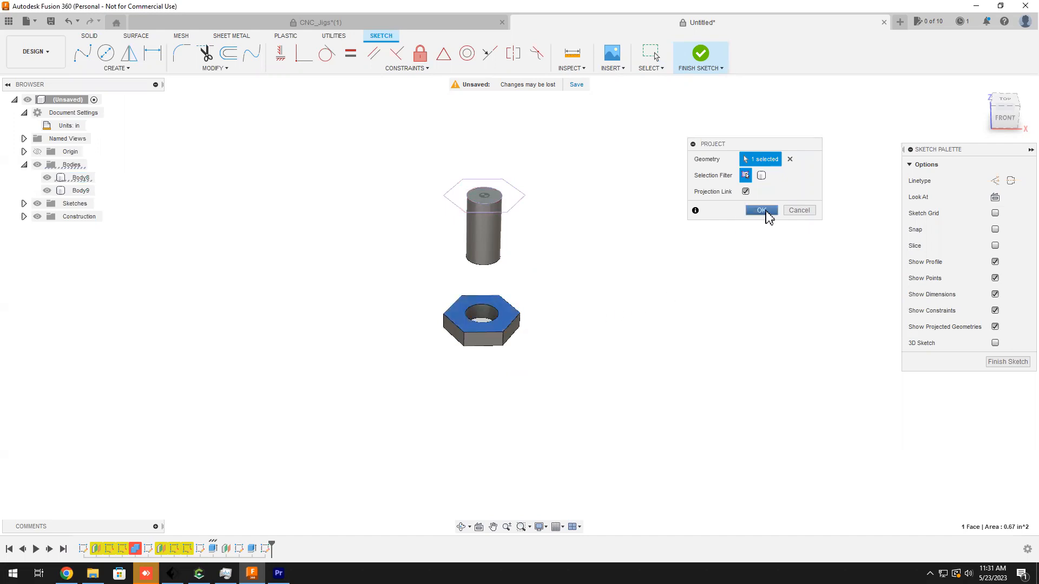
{"action": "left_click", "coordinate": [767, 215]}
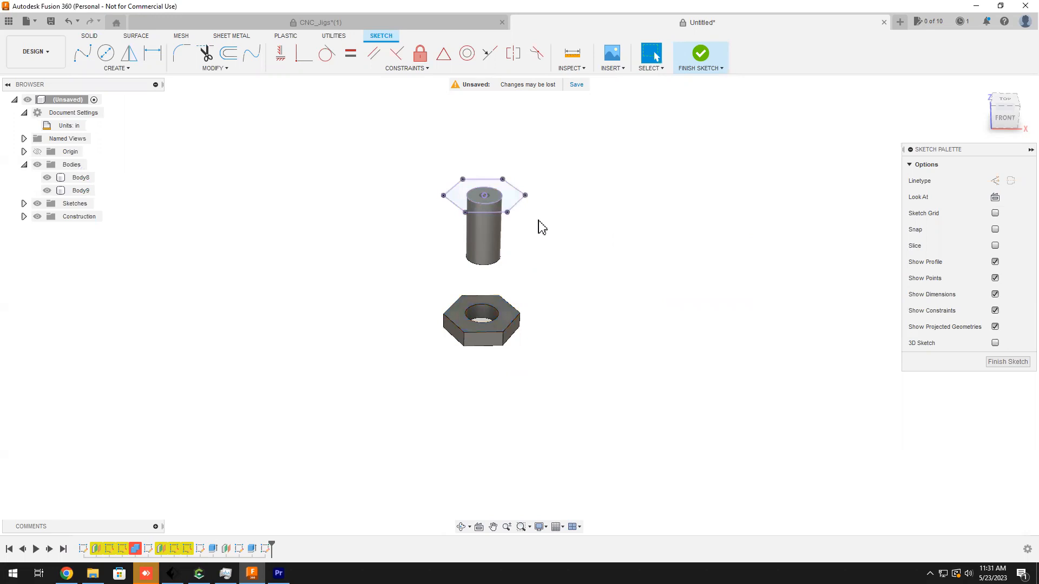
Finish the sketch and extrude both profiles, the hexagon and inner circle, 0.25 in upward, joined to the cylinder as the bolt head.
{"action": "left_click", "coordinate": [517, 202]}
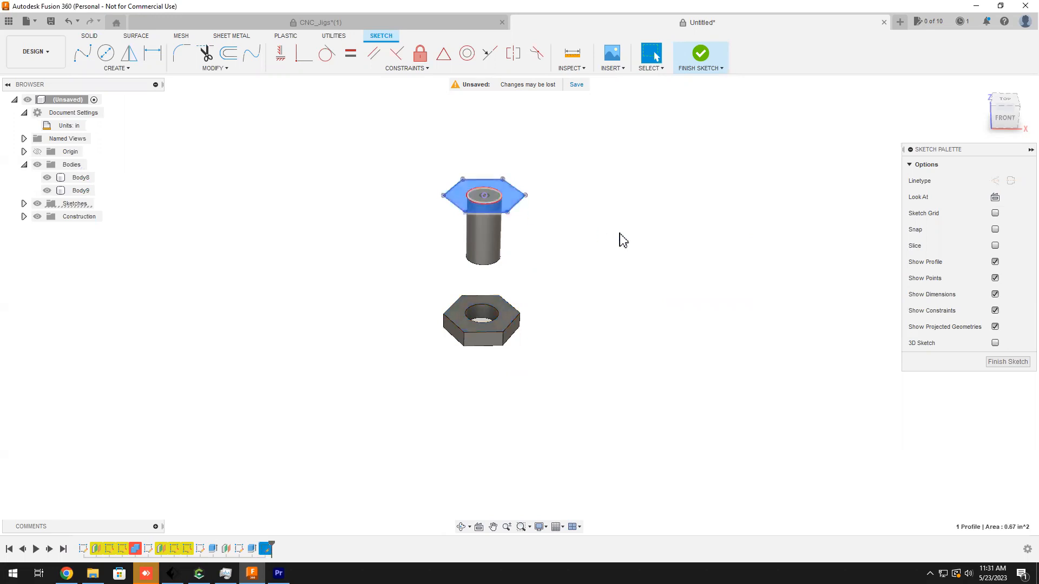
{"action": "left_click", "coordinate": [495, 201]}
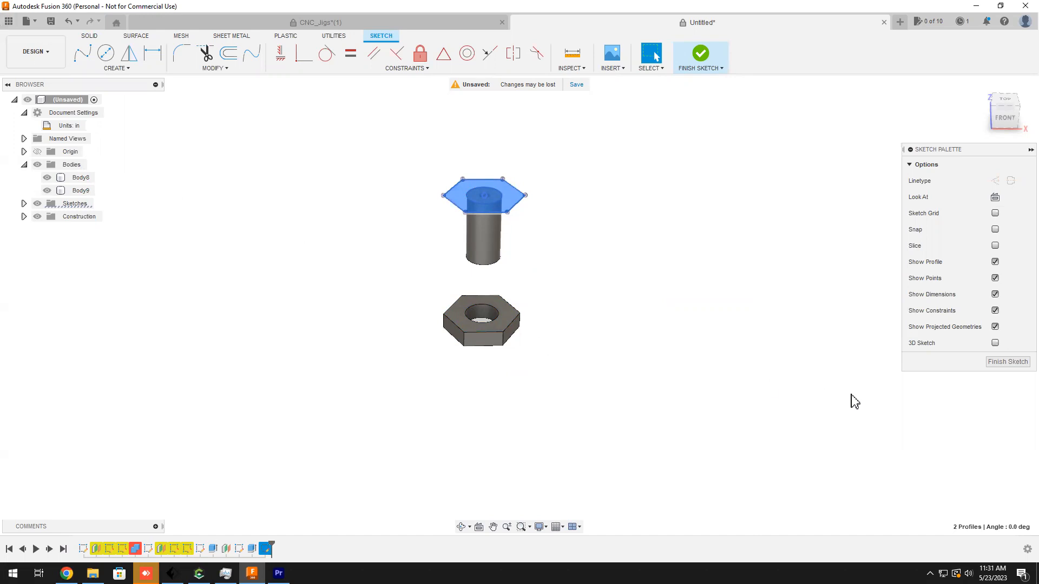
{"action": "left_click", "coordinate": [1004, 362]}
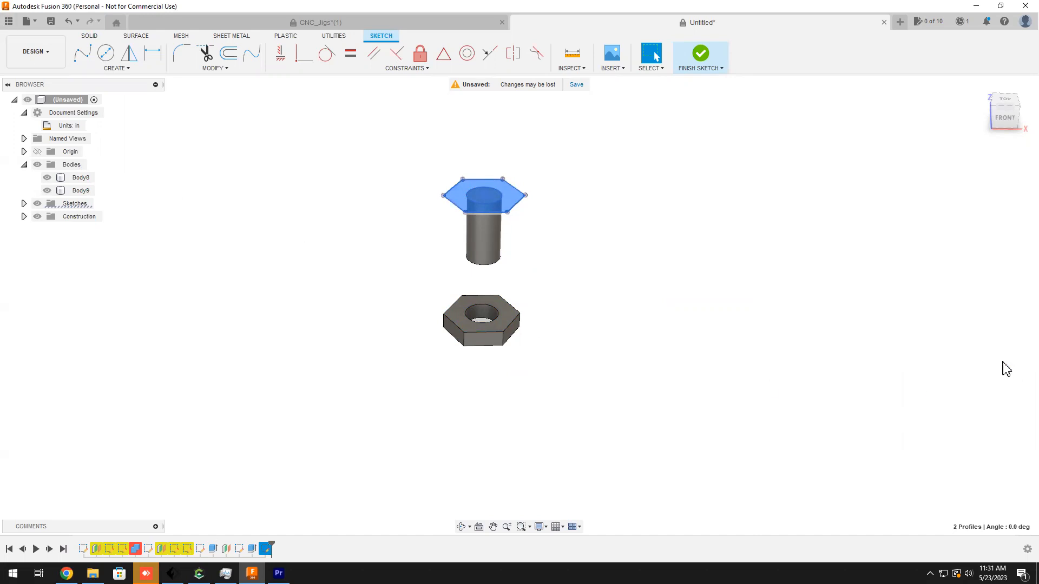
{"action": "key", "text": "e"}
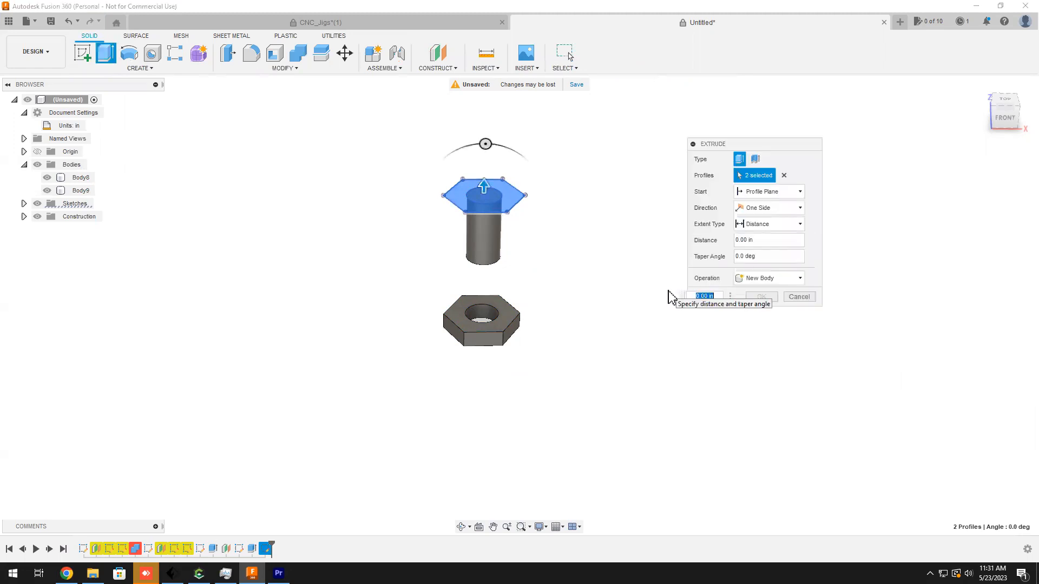
{"action": "type", "text": ".2"}
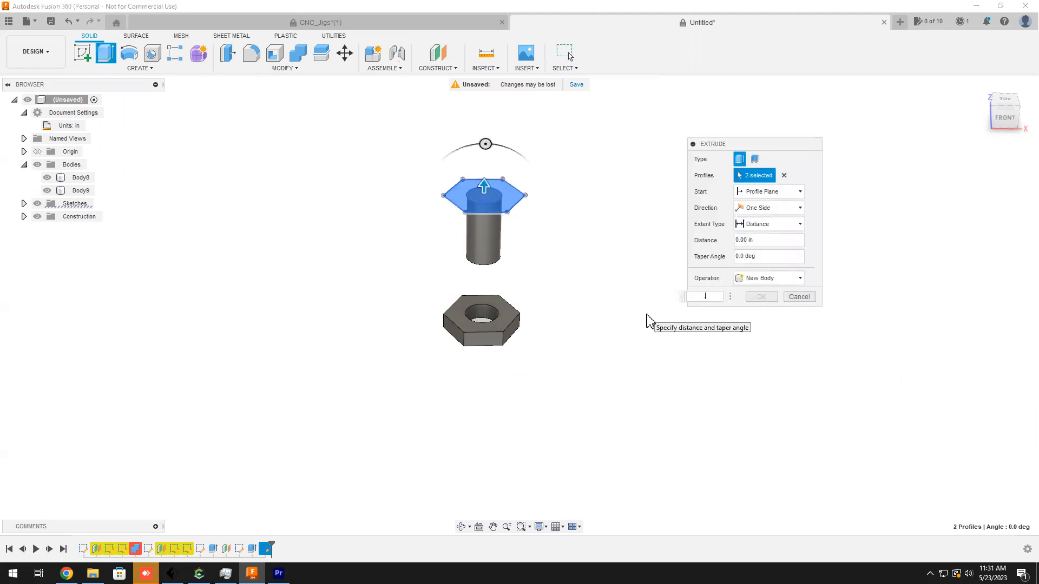
{"action": "type", "text": "5"}
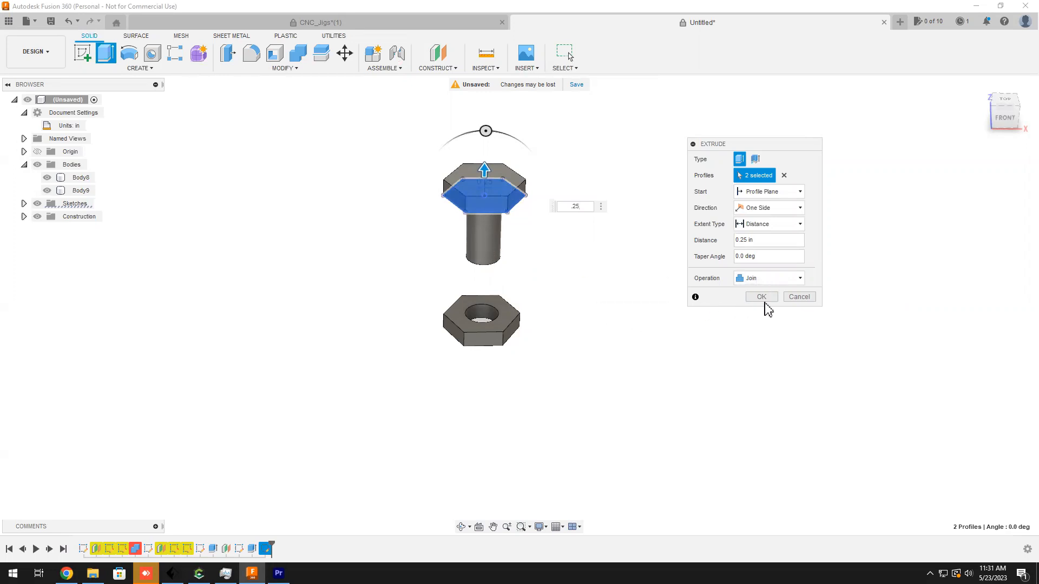
{"action": "left_click", "coordinate": [782, 281]}
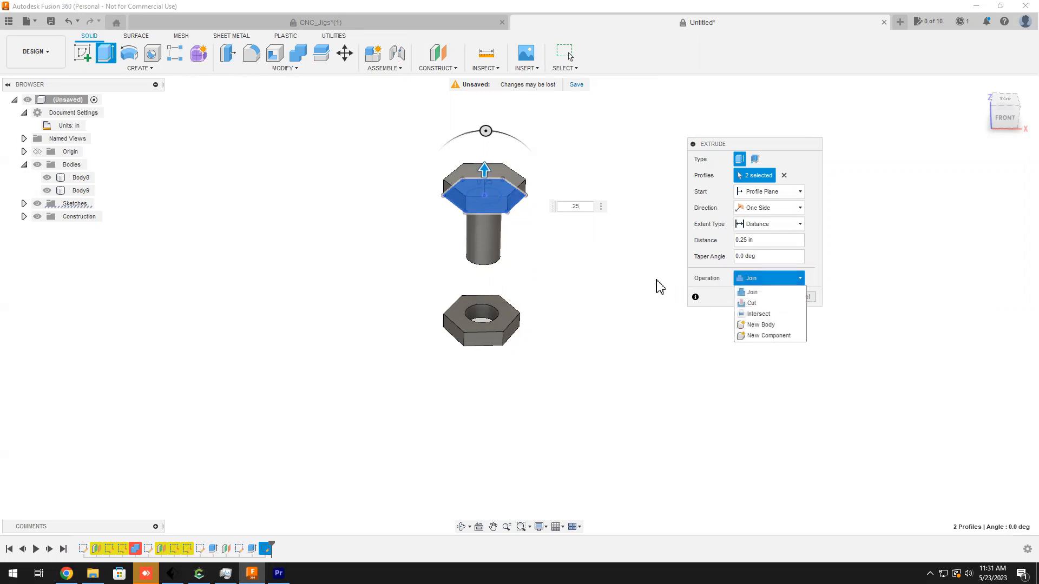
{"action": "left_click", "coordinate": [679, 288]}
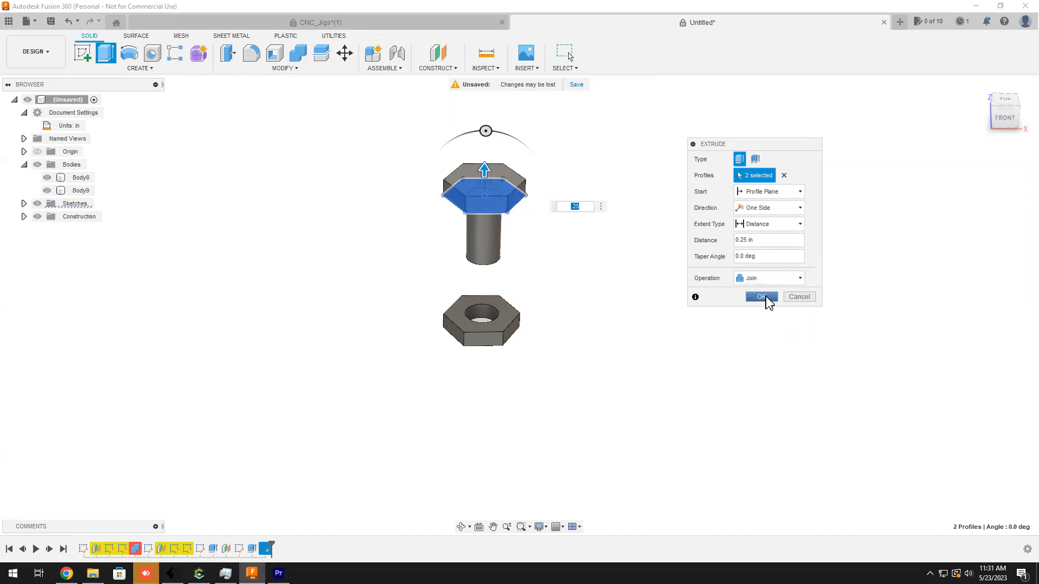
{"action": "left_click", "coordinate": [767, 301]}
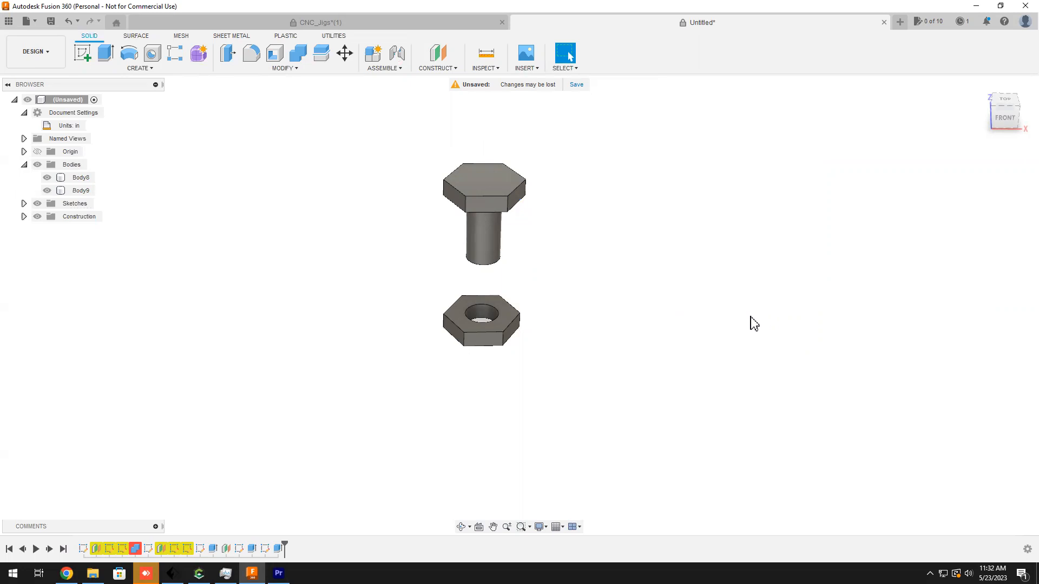
Add a modeled, full-length 1/2-12 UNS right-hand thread, class 3A, to the bolt shank, with the size remembered.
{"action": "left_click", "coordinate": [490, 236]}
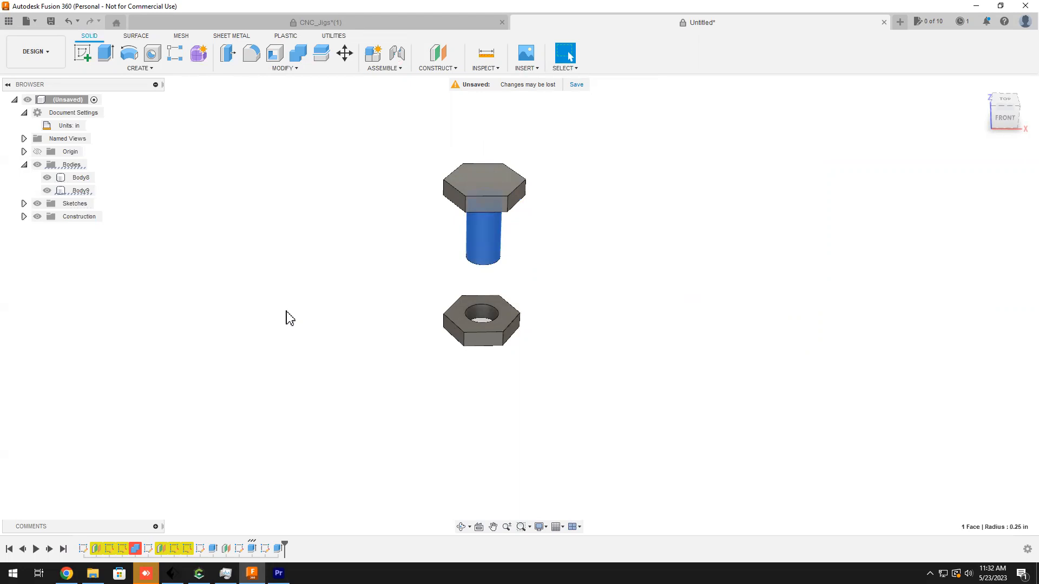
{"action": "left_click", "coordinate": [150, 70]}
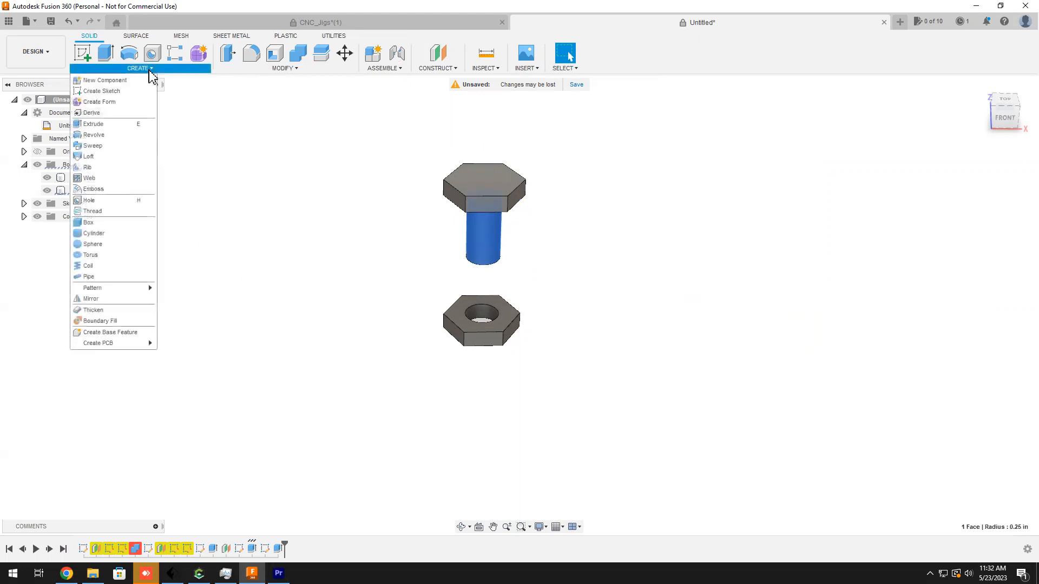
{"action": "left_click", "coordinate": [98, 211]}
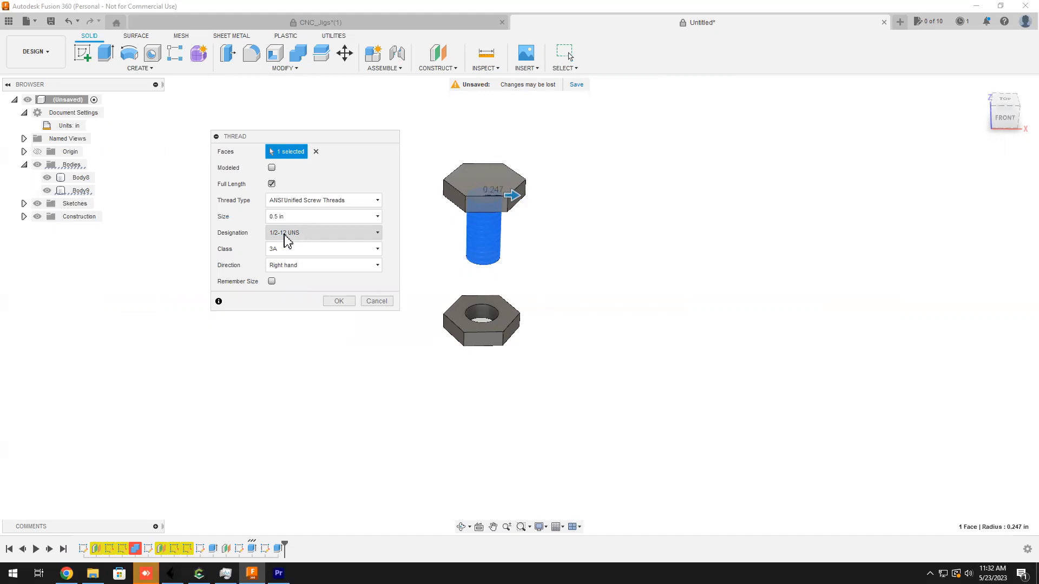
{"action": "left_click", "coordinate": [378, 235]}
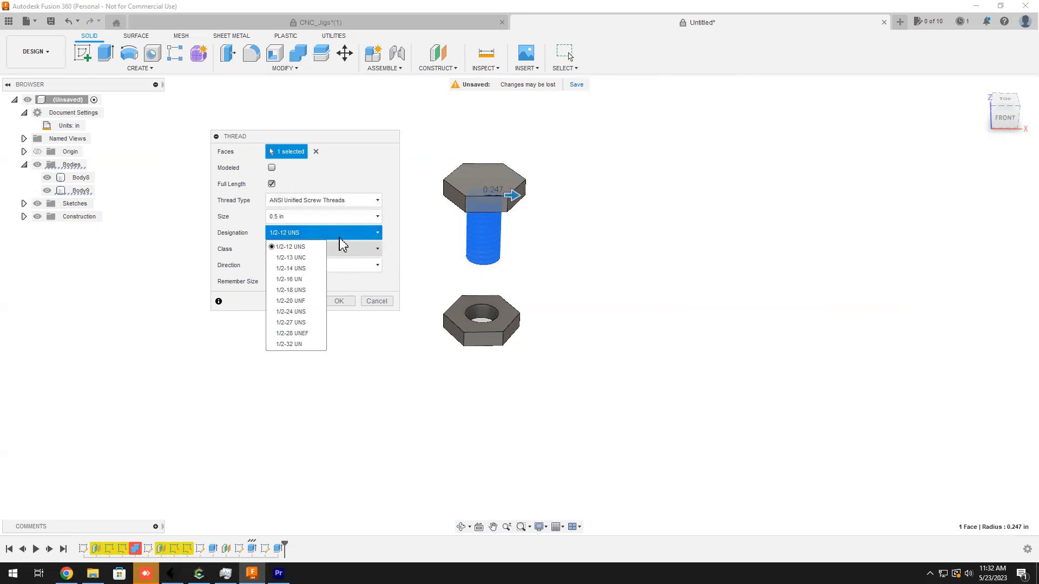
{"action": "left_click", "coordinate": [377, 169]}
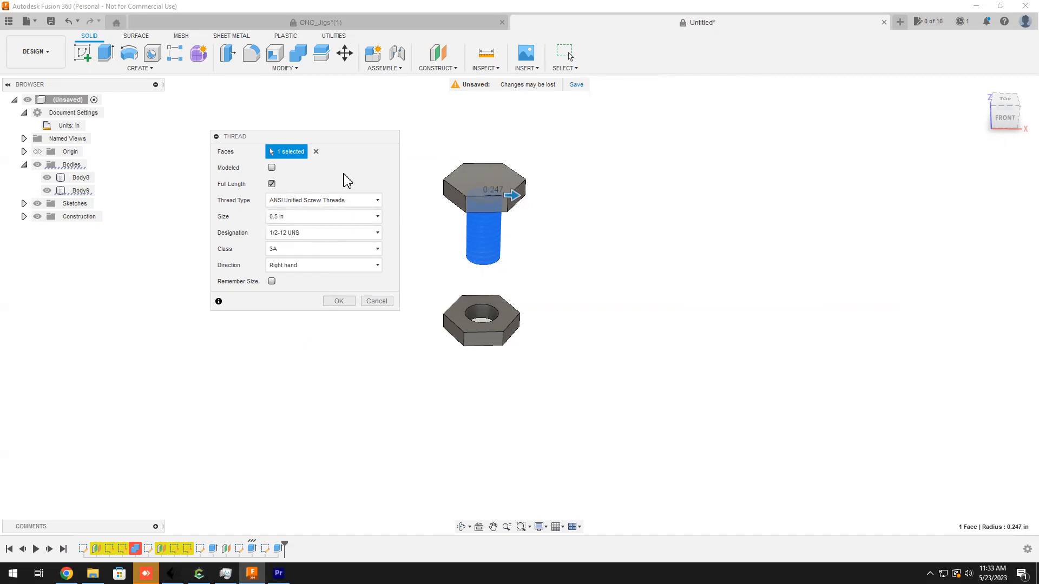
{"action": "left_click", "coordinate": [272, 169]}
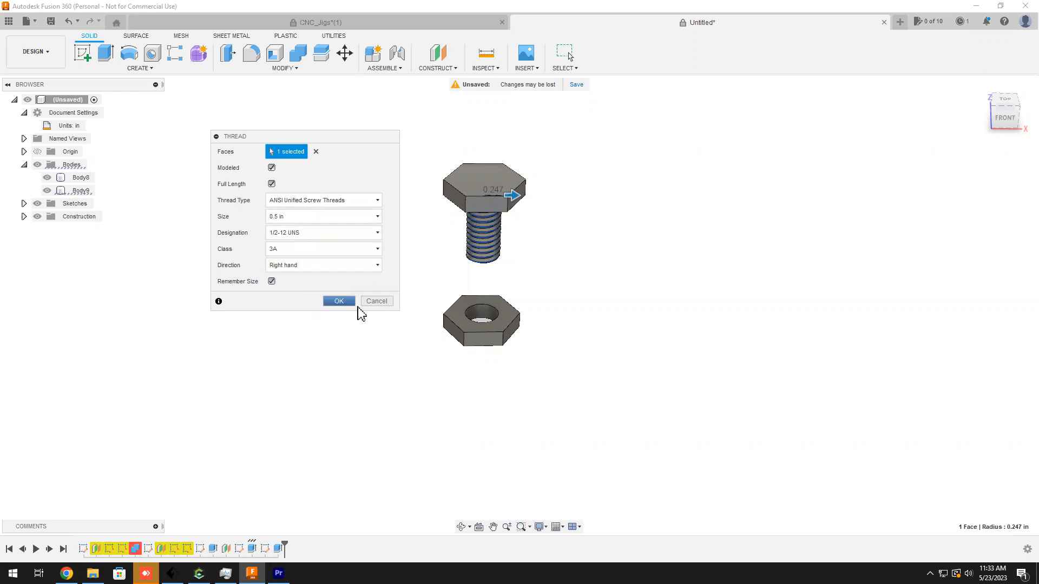
{"action": "left_click", "coordinate": [339, 301]}
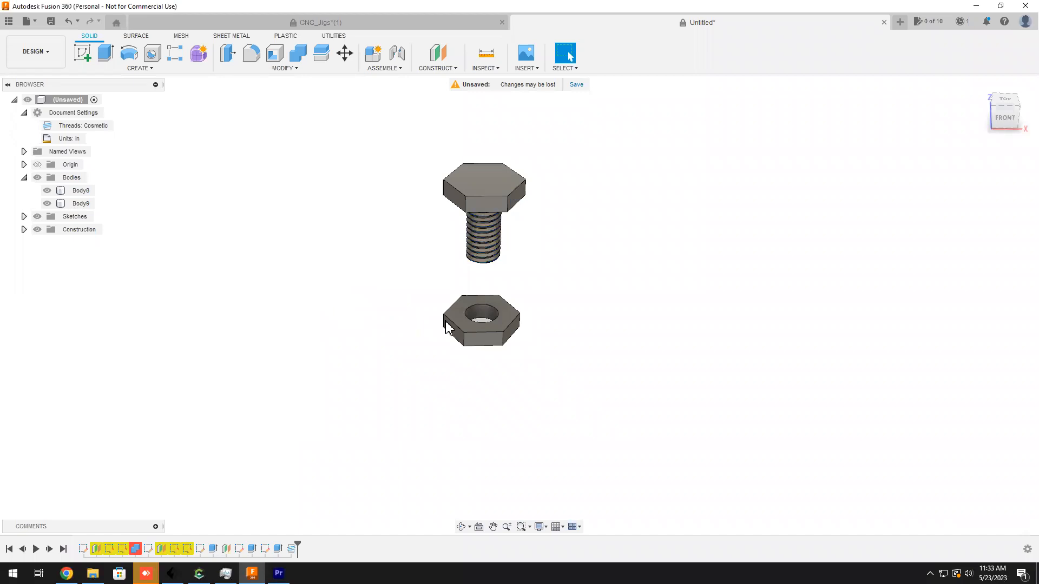
Add a modeled, full-length 1/2-12 UNS right-hand thread, class 3B, to the nut's hole.
{"action": "left_click", "coordinate": [487, 317]}
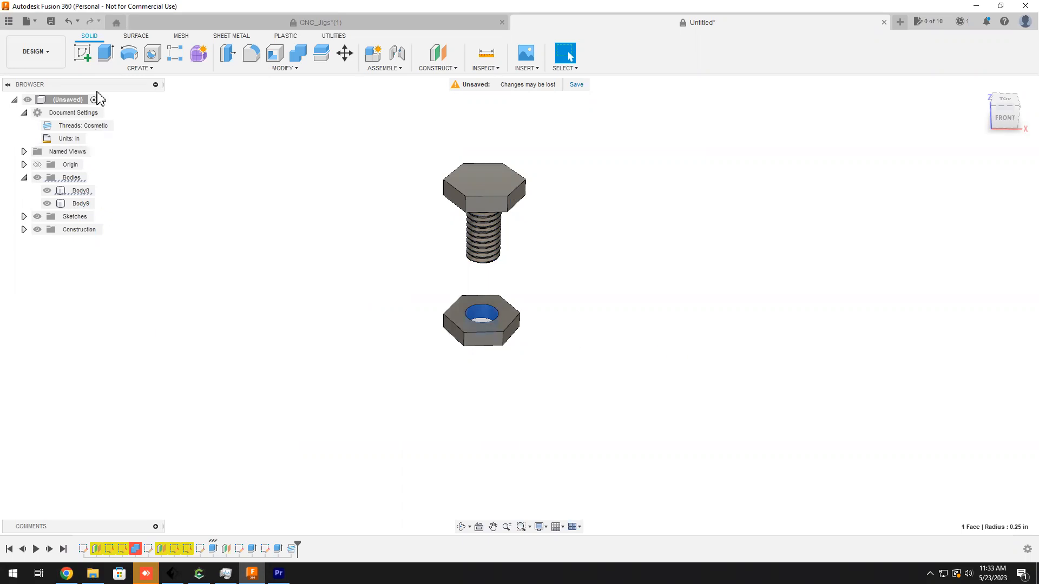
{"action": "left_click", "coordinate": [139, 68]}
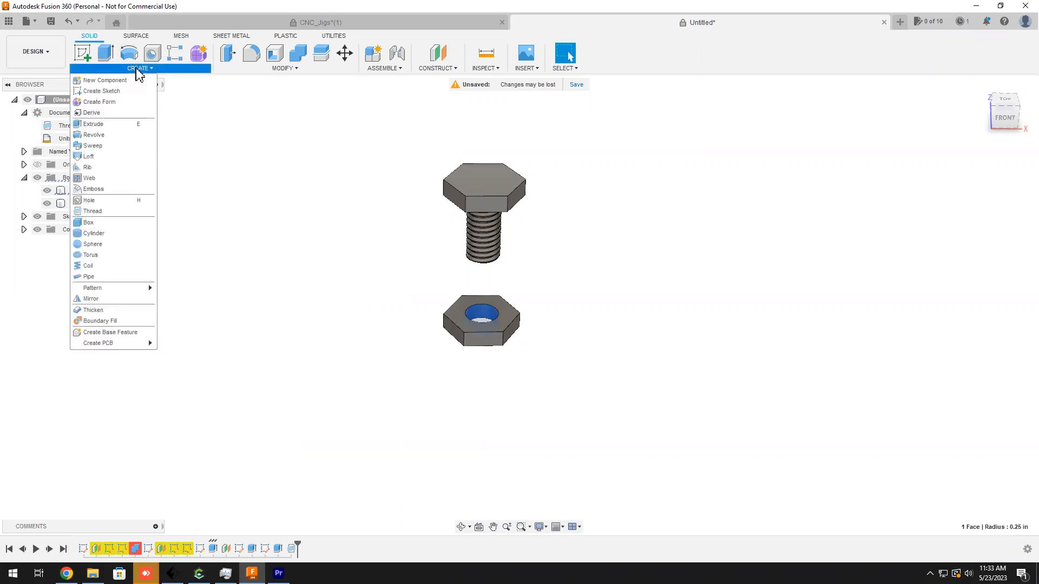
{"action": "left_click", "coordinate": [110, 216]}
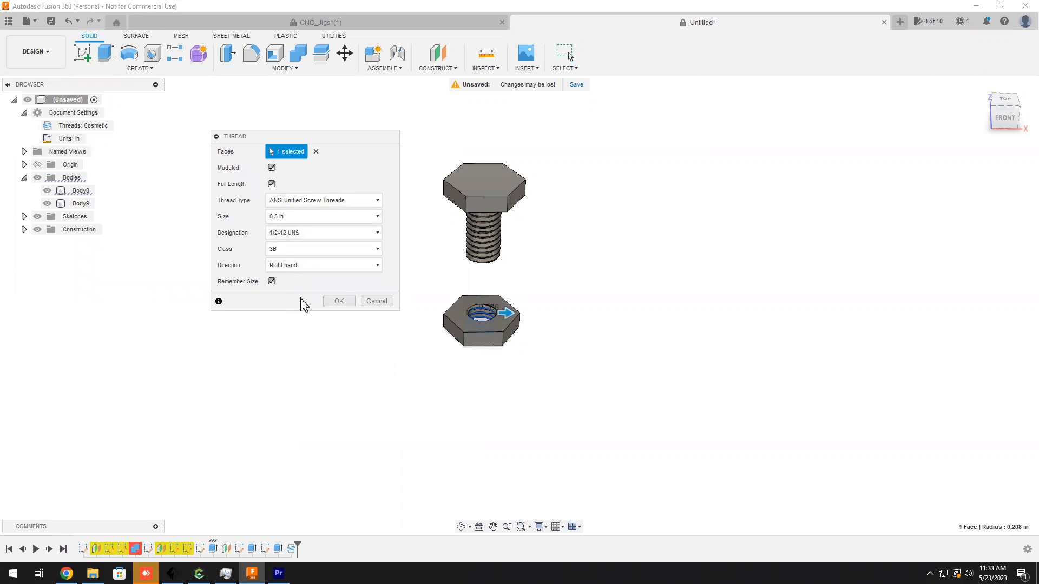
{"action": "left_click", "coordinate": [337, 301]}
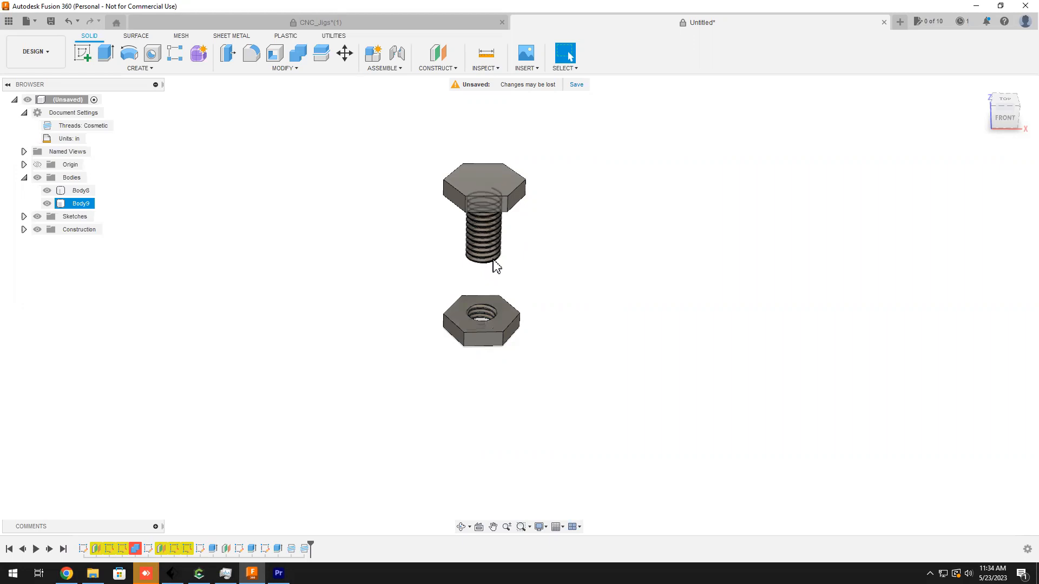
Offset the helical flank face of the bolt's thread by -0.001 in to add clearance.
{"action": "middle_click_drag", "start_coordinate": [519, 269], "coordinate": [507, 292]}
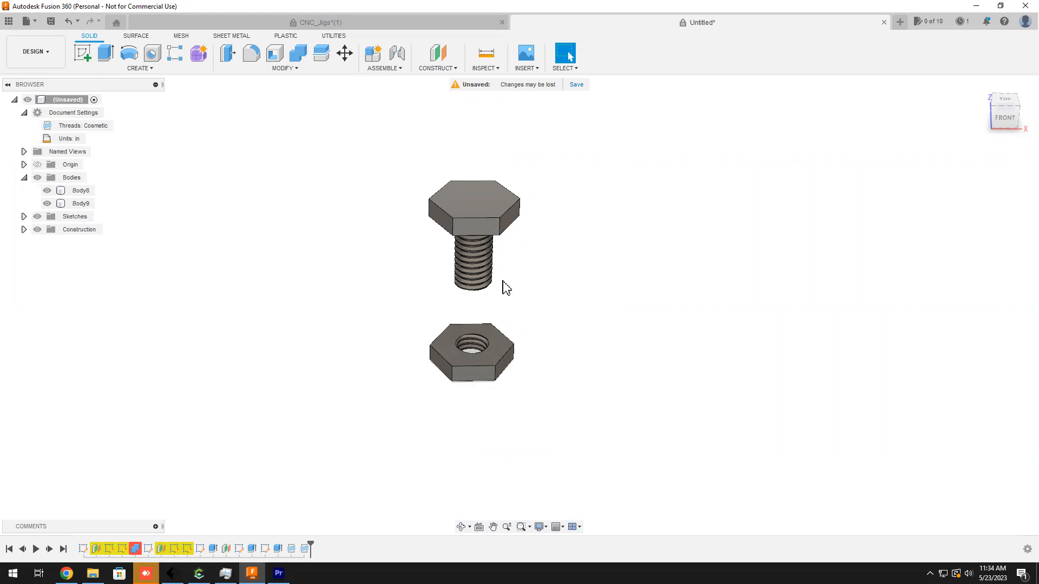
{"action": "scroll", "coordinate": [504, 280], "scroll_direction": "up", "scroll_amount": 5}
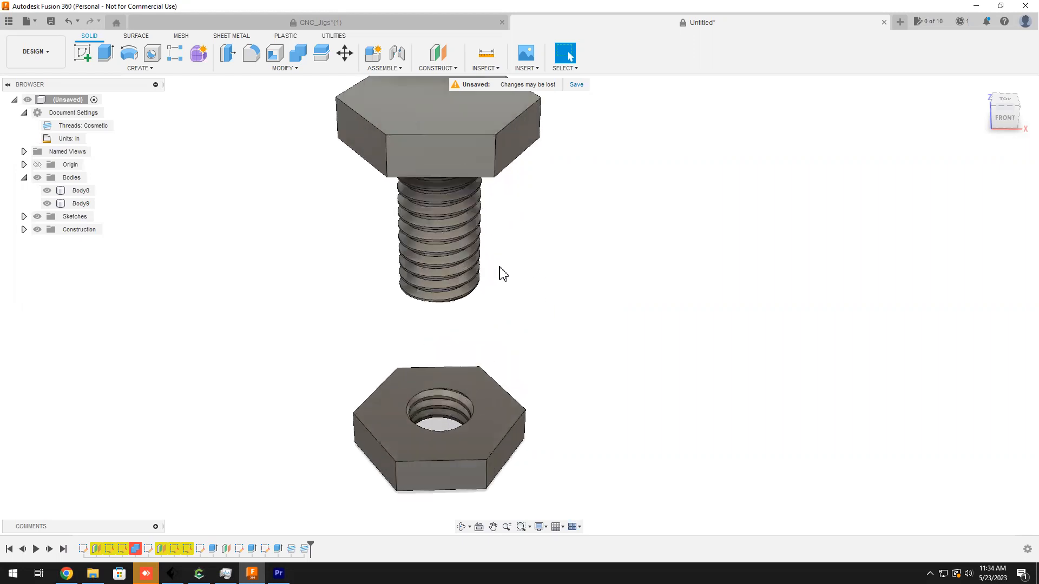
{"action": "middle_click_drag", "start_coordinate": [501, 269], "coordinate": [500, 244], "text": "shift"}
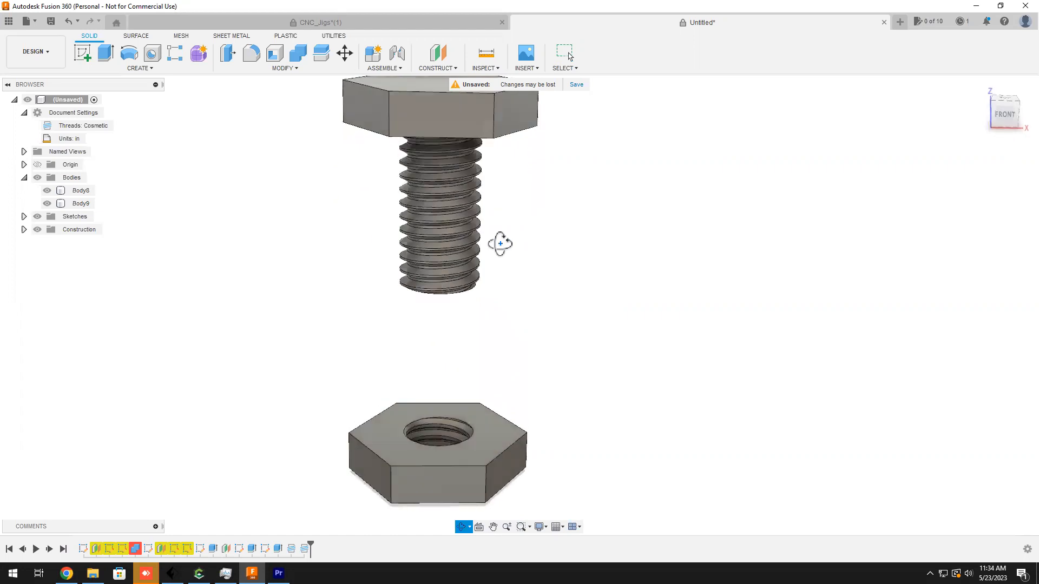
{"action": "left_click", "coordinate": [453, 205]}
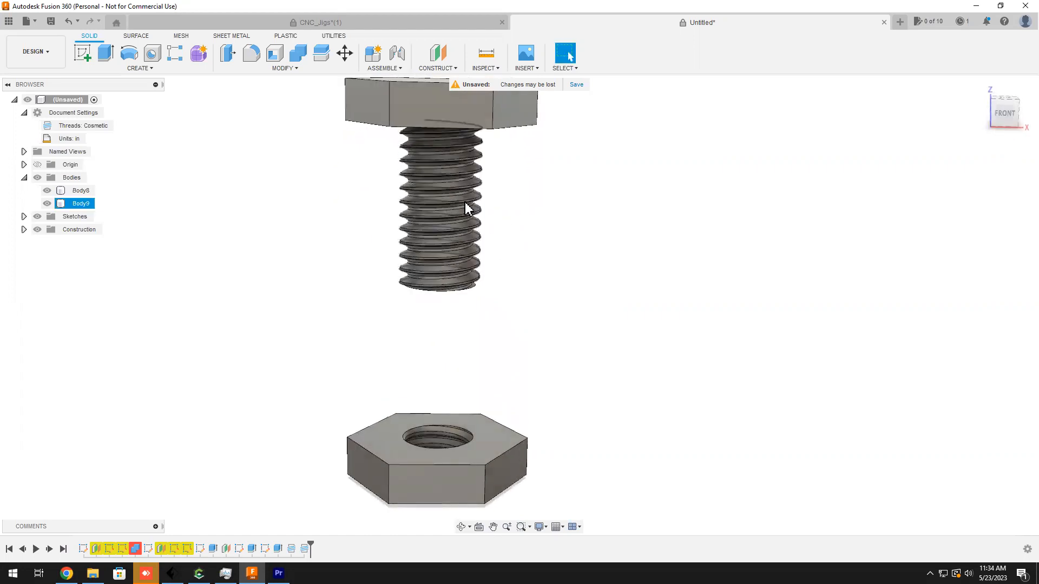
{"action": "left_click", "coordinate": [449, 439]}
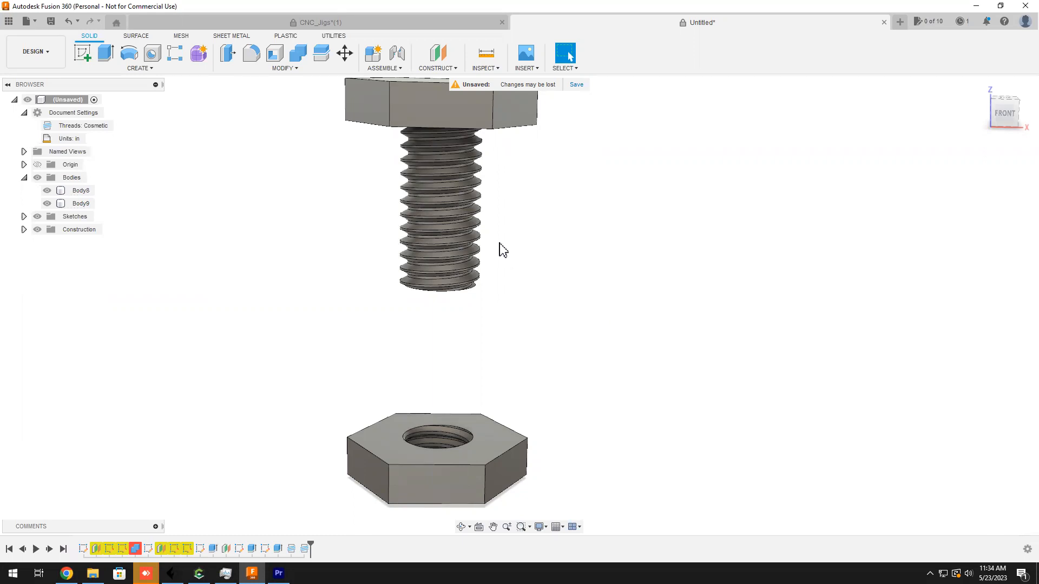
{"action": "left_click", "coordinate": [475, 198]}
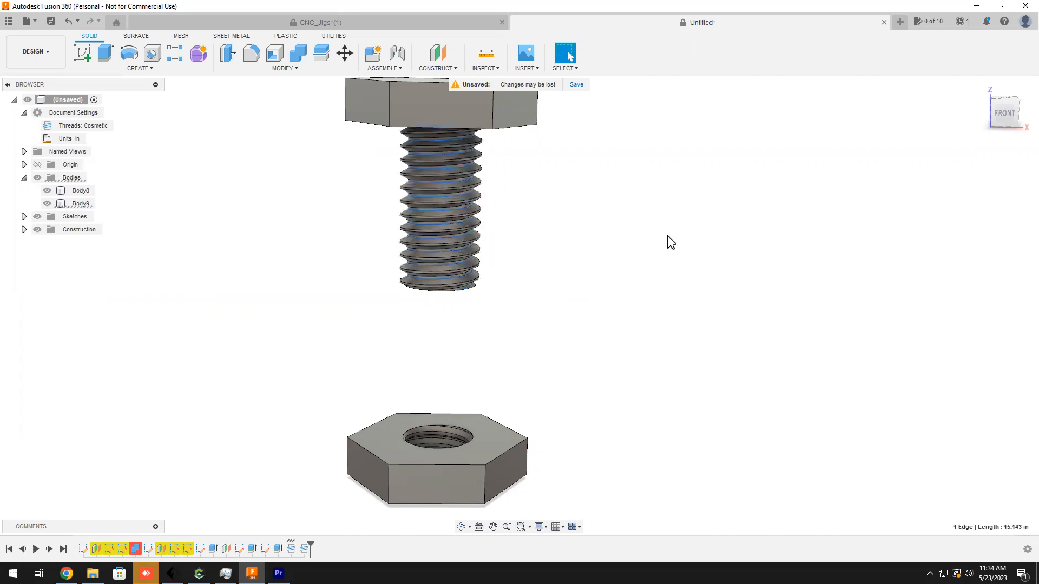
{"action": "scroll", "coordinate": [457, 186], "scroll_direction": "up", "scroll_amount": 2}
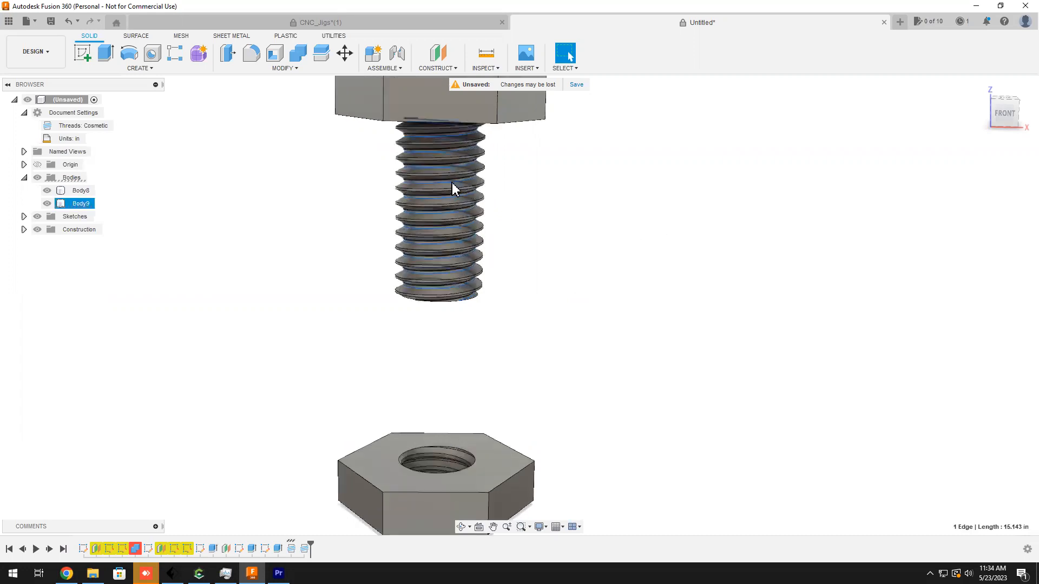
{"action": "left_click", "coordinate": [483, 205]}
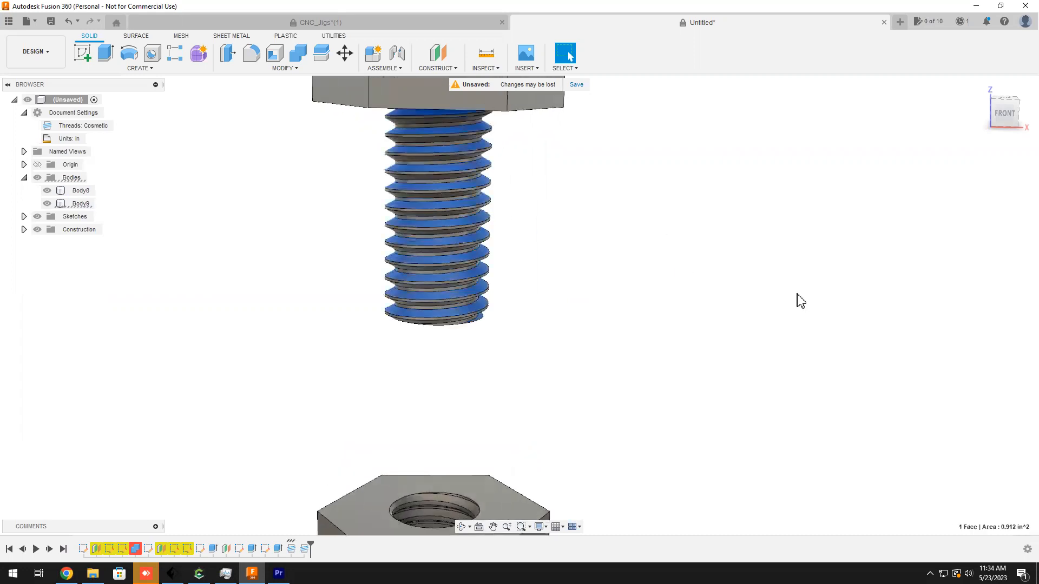
{"action": "left_click", "coordinate": [228, 53]}
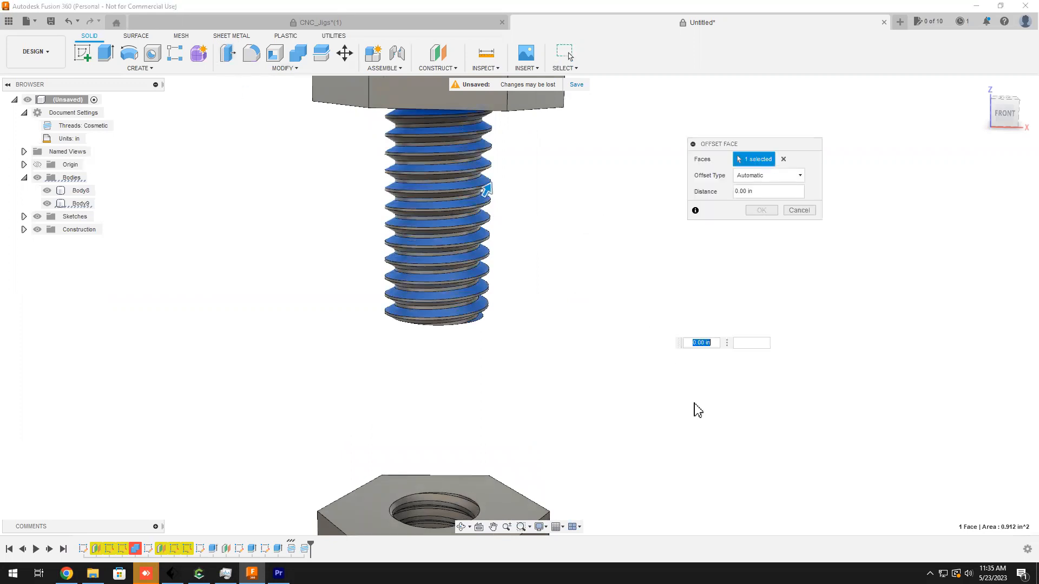
{"action": "type", "text": "-.001"}
{"action": "key", "text": "Return"}
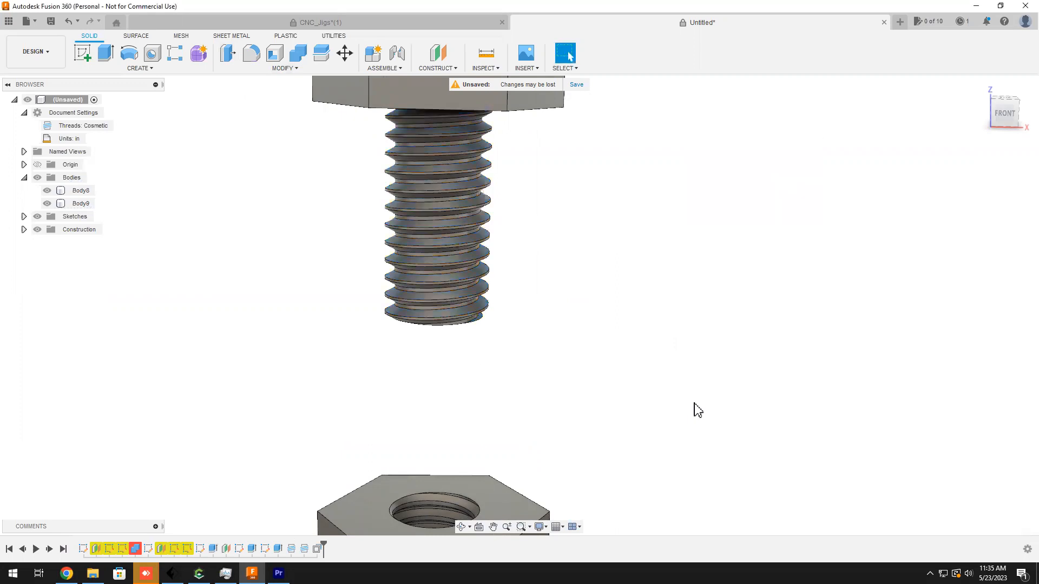
Offset the downward-facing helical flank of the bolt's thread by -0.001 in for clearance.
{"action": "middle_click_drag", "start_coordinate": [566, 321], "coordinate": [562, 288], "text": "shift"}
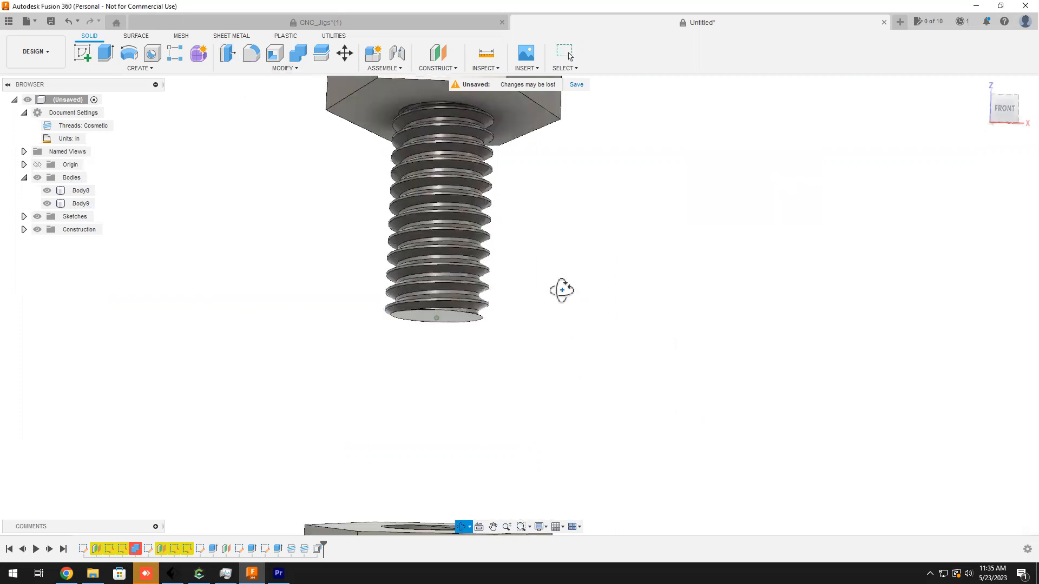
{"action": "left_click", "coordinate": [465, 297]}
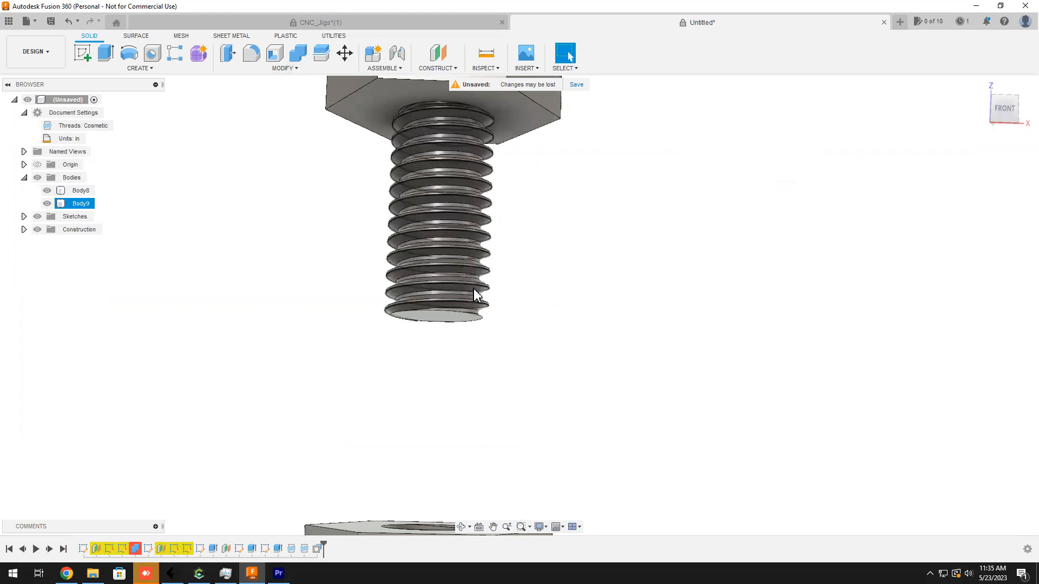
{"action": "left_click", "coordinate": [476, 295]}
{"action": "left_click", "coordinate": [227, 52]}
{"action": "type", "text": "-.001"}
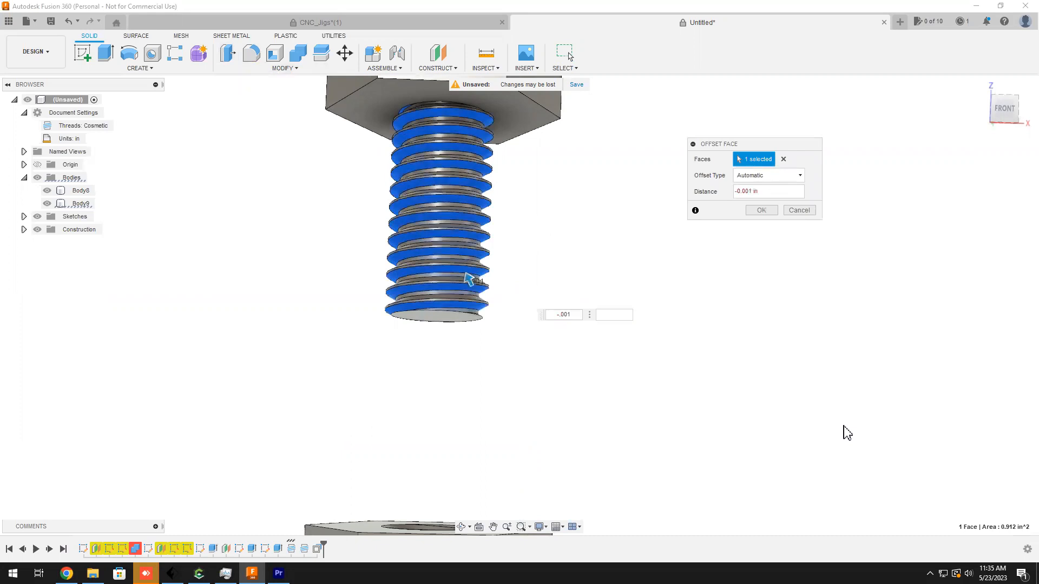
{"action": "key", "text": "Return"}
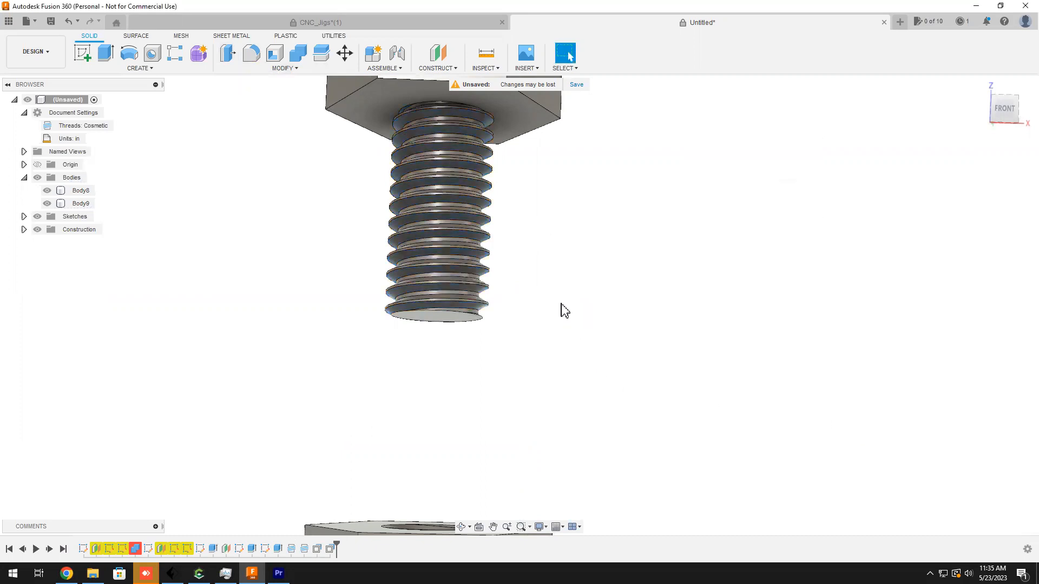
Fillet the upper helical crest edge of the bolt's thread with a 0.005 in radius.
{"action": "middle_click_drag", "start_coordinate": [562, 308], "coordinate": [557, 318], "text": "shift"}
{"action": "scroll", "coordinate": [492, 278], "scroll_direction": "up", "scroll_amount": 4}
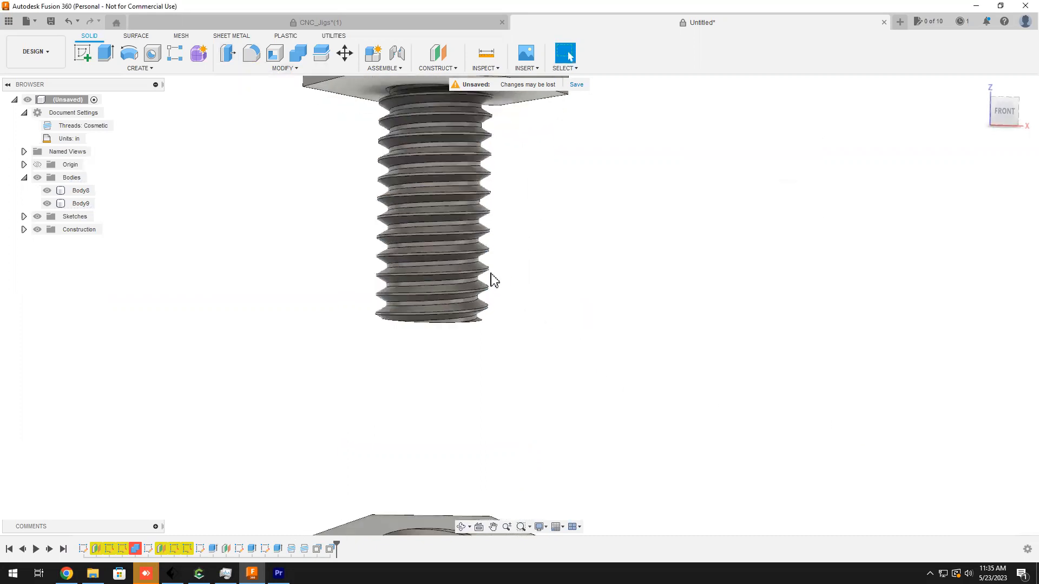
{"action": "left_click", "coordinate": [490, 272]}
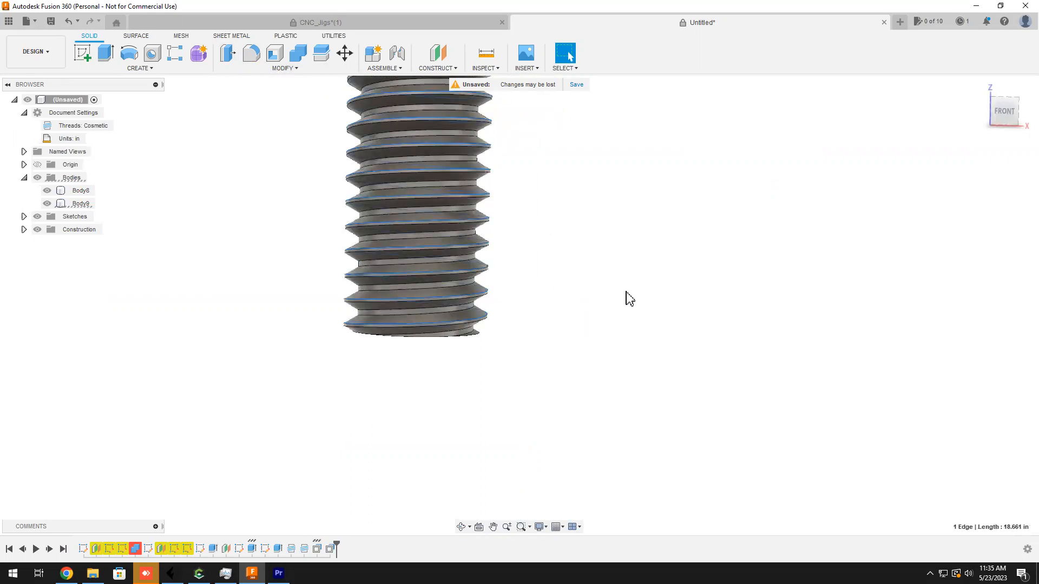
{"action": "key", "text": "f"}
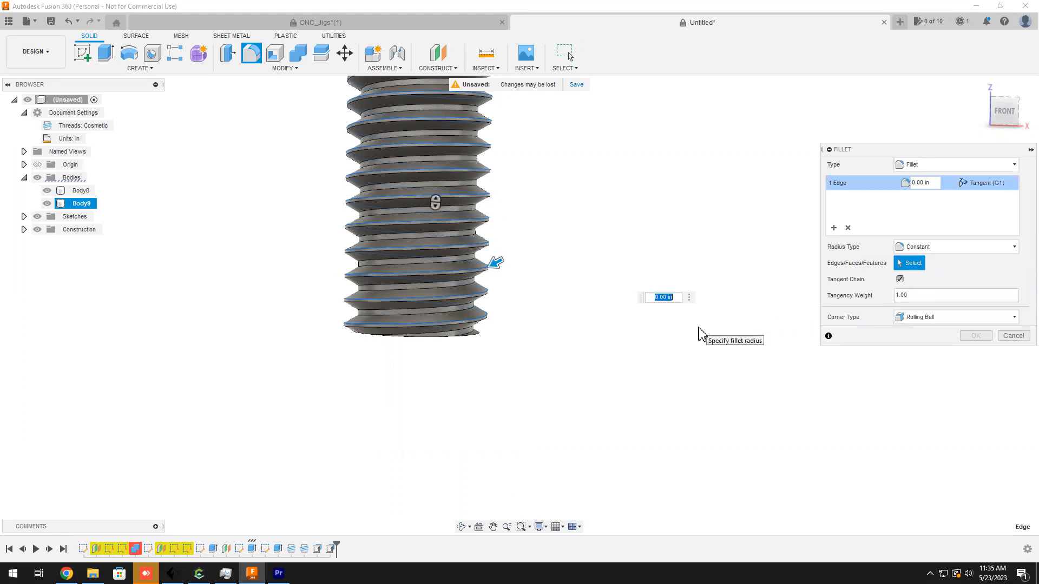
{"action": "type", "text": ".005"}
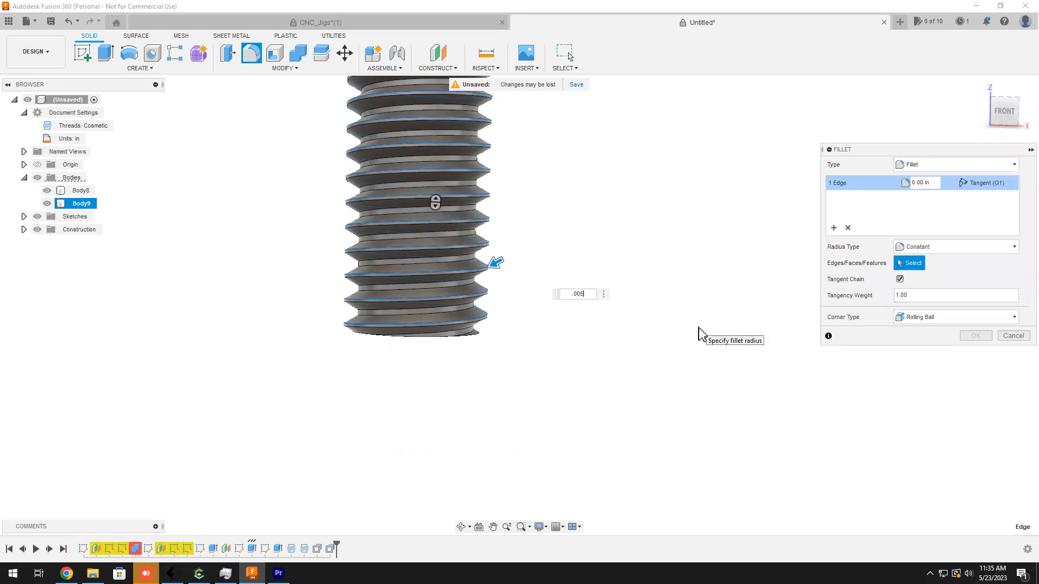
{"action": "key", "text": "Return"}
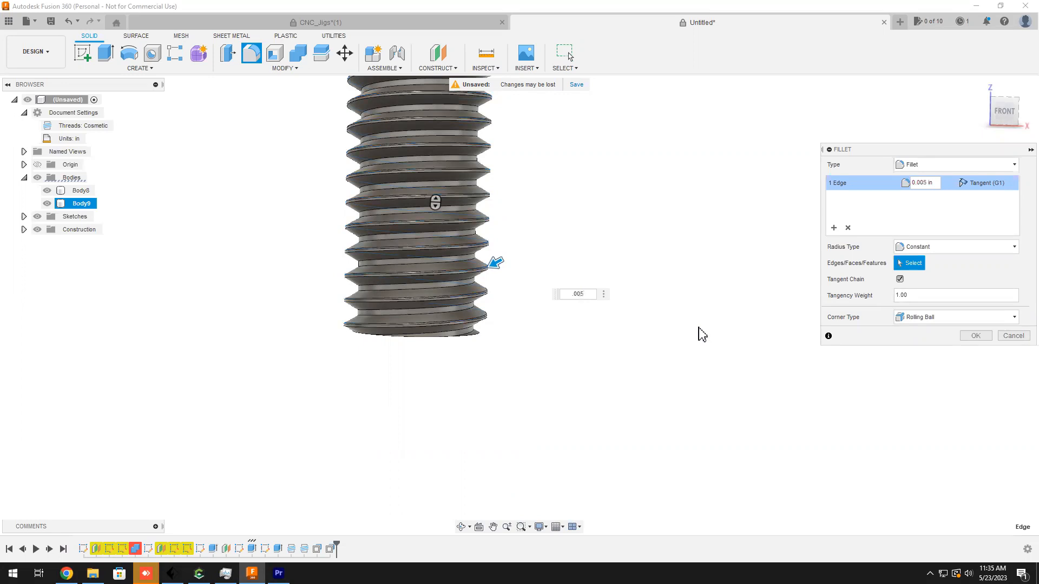
Round the remaining lower helical crest edge of the bolt's thread with a 0.005 in fillet.
{"action": "left_click", "coordinate": [473, 302]}
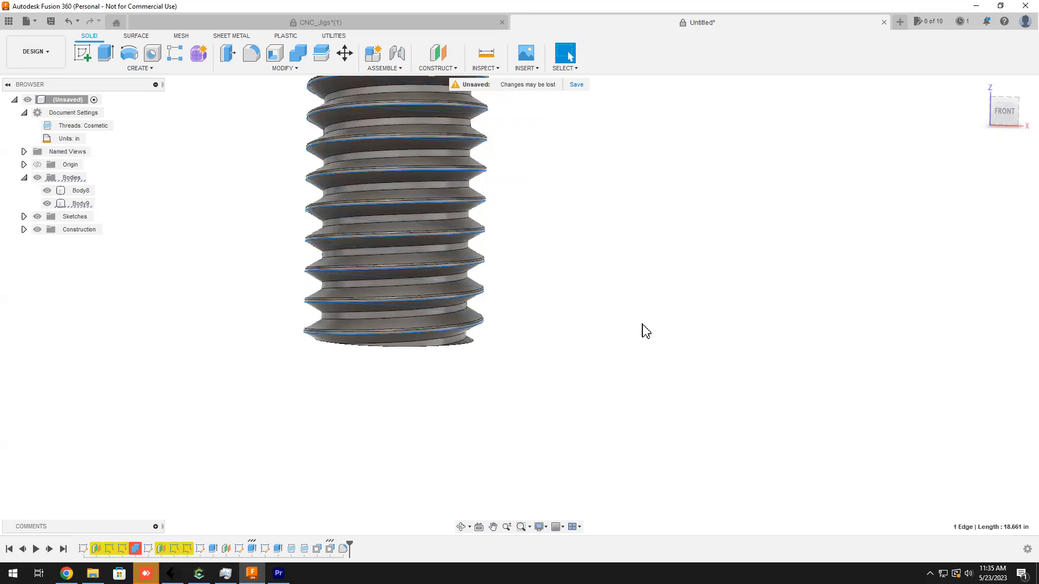
{"action": "key", "text": "f"}
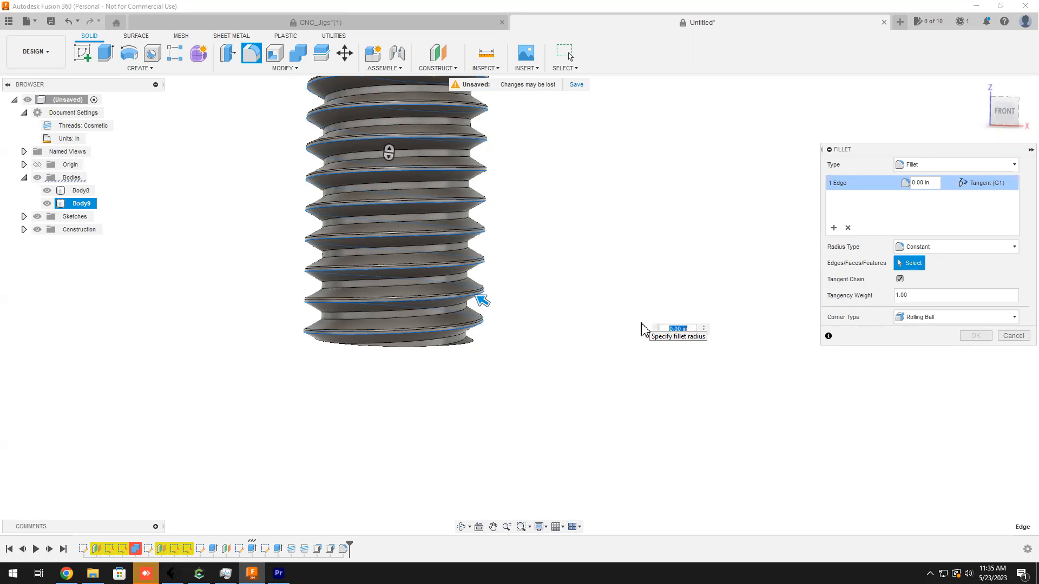
{"action": "key", "text": "BackSpace"}
{"action": "type", "text": ".005"}
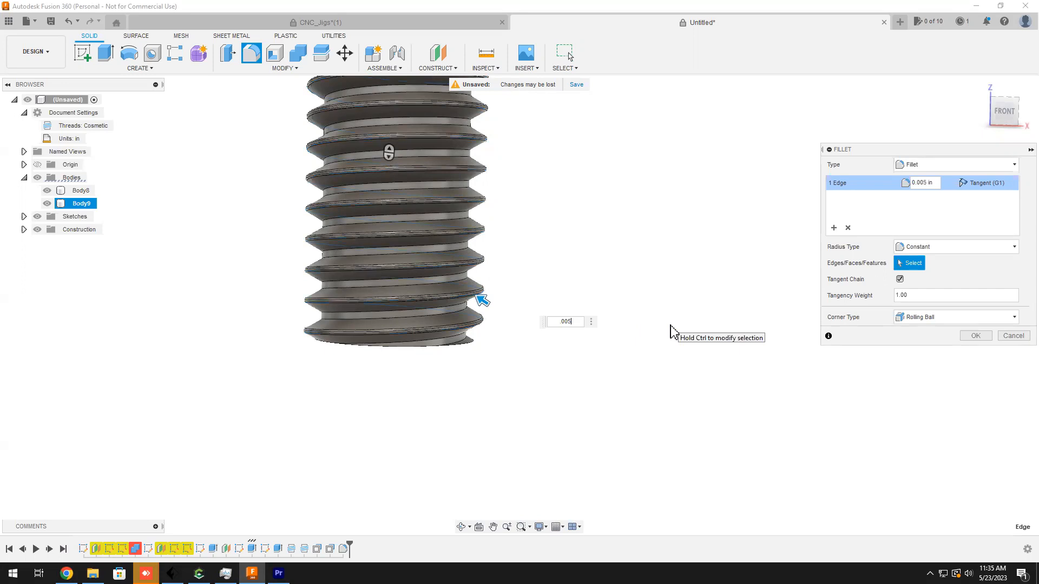
{"action": "key", "text": "Return"}
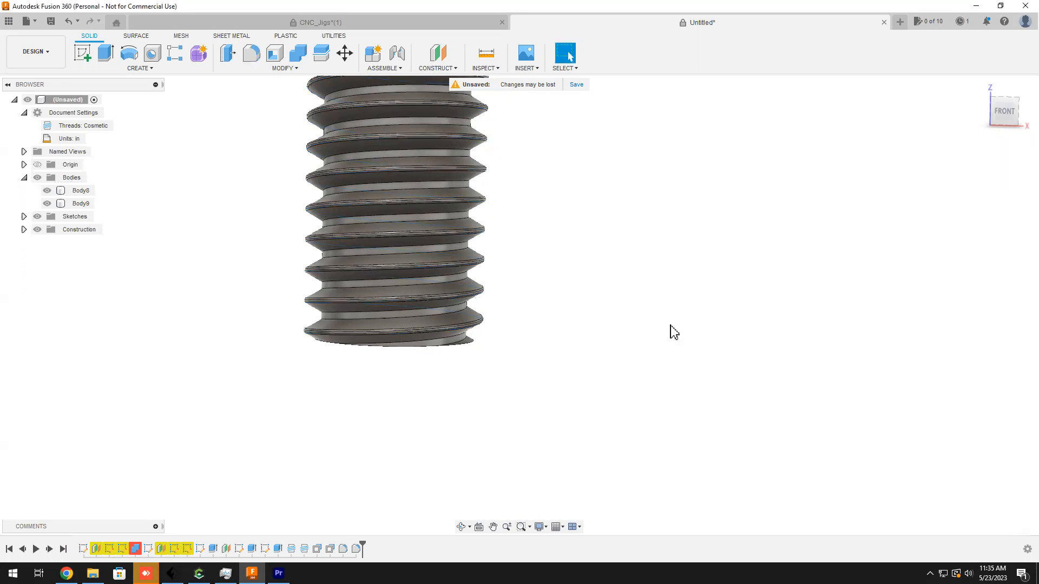
{"action": "left_click", "coordinate": [480, 230]}
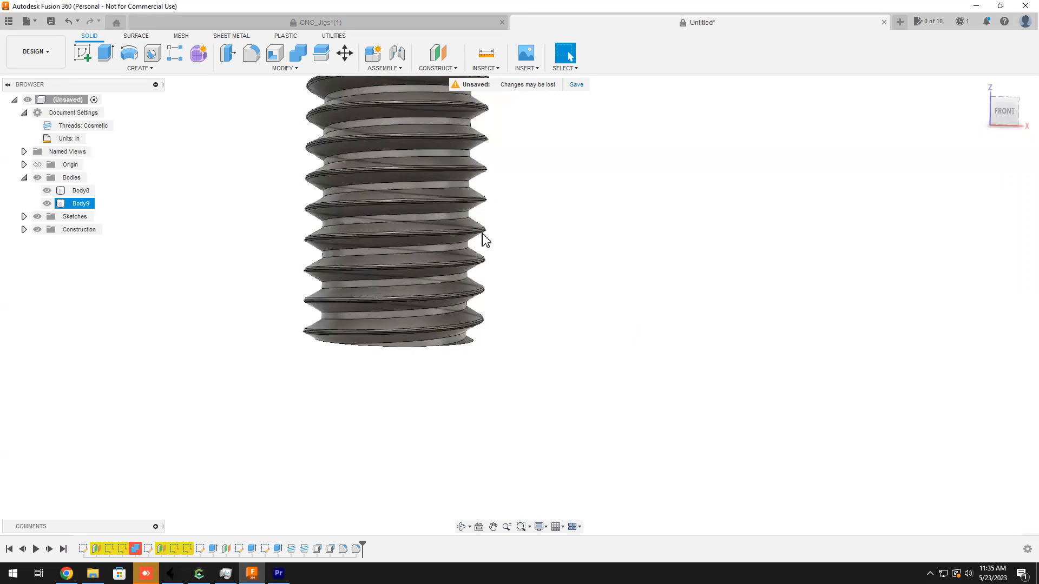
{"action": "left_click", "coordinate": [538, 254]}
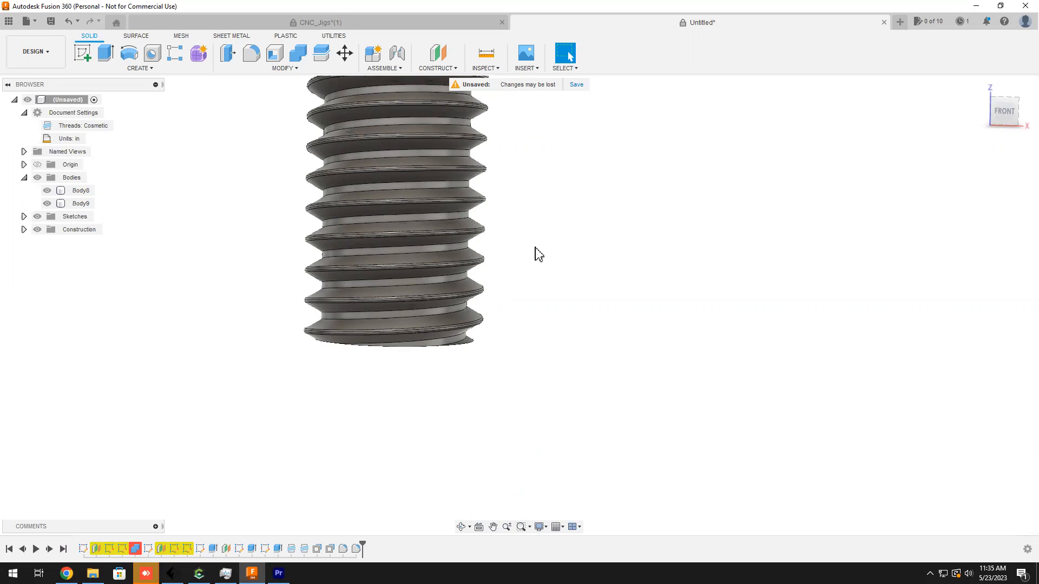
{"action": "scroll", "coordinate": [535, 248], "scroll_direction": "down", "scroll_amount": 5}
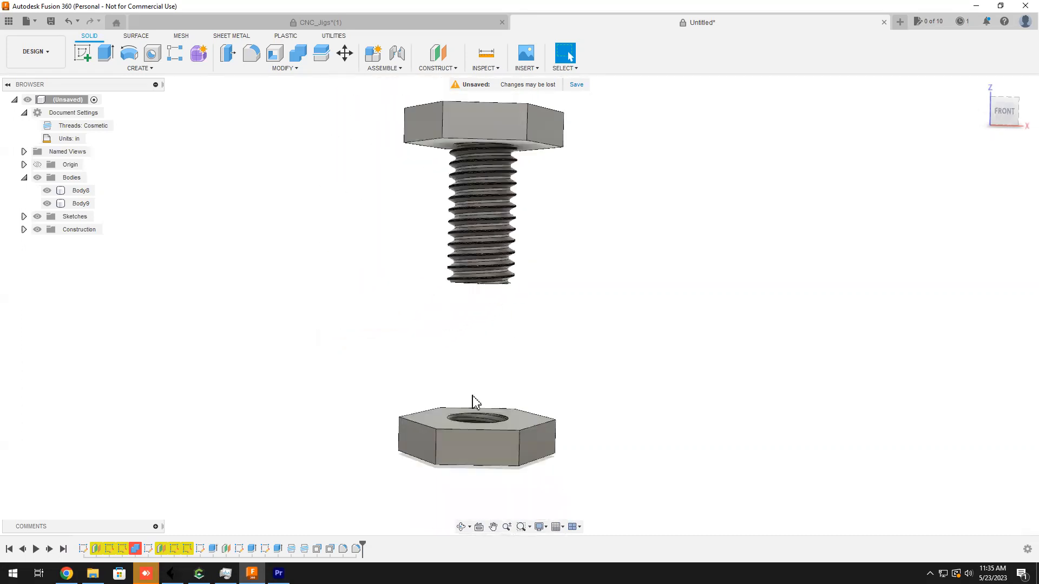
{"action": "scroll", "coordinate": [633, 331], "scroll_direction": "down", "scroll_amount": 2}
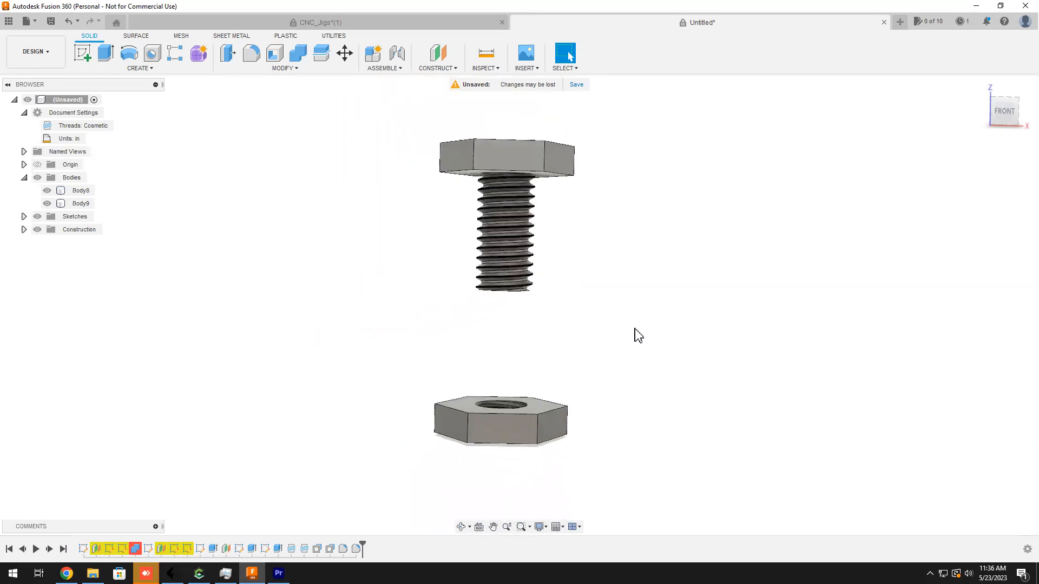
{"action": "middle_click_drag", "start_coordinate": [639, 313], "coordinate": [631, 327], "text": "shift"}
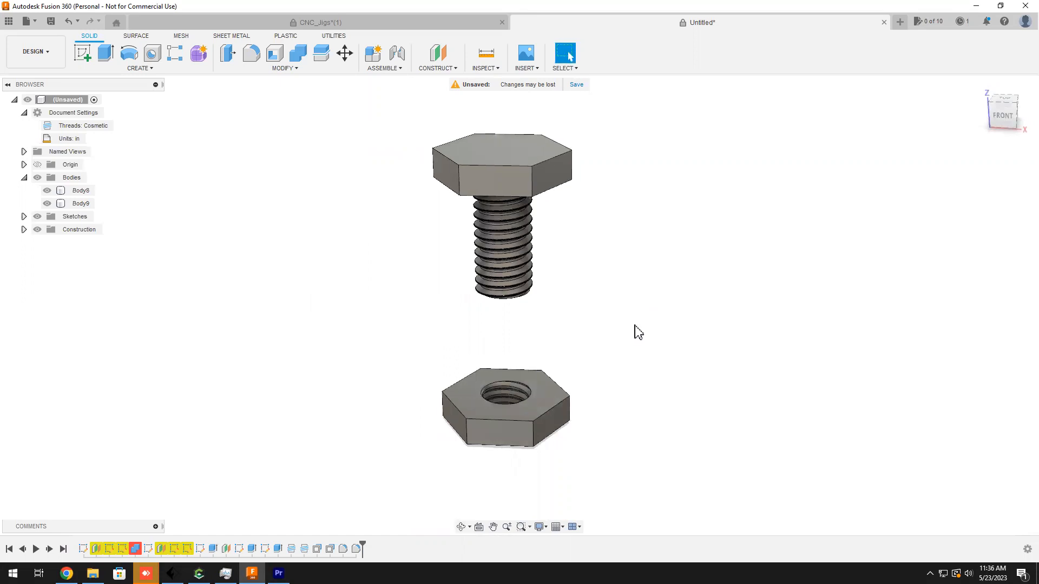
{"action": "left_click", "coordinate": [519, 213]}
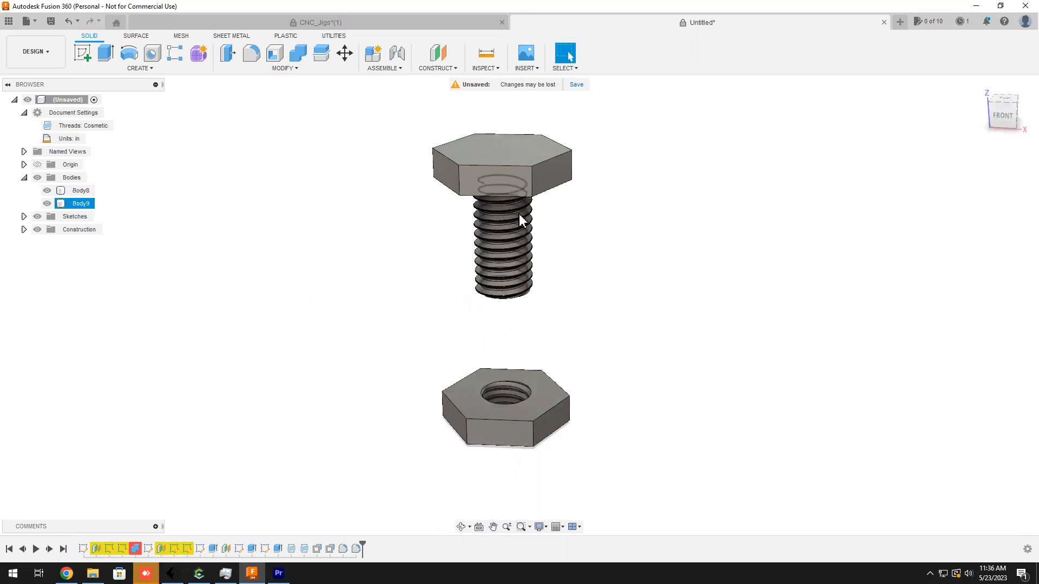